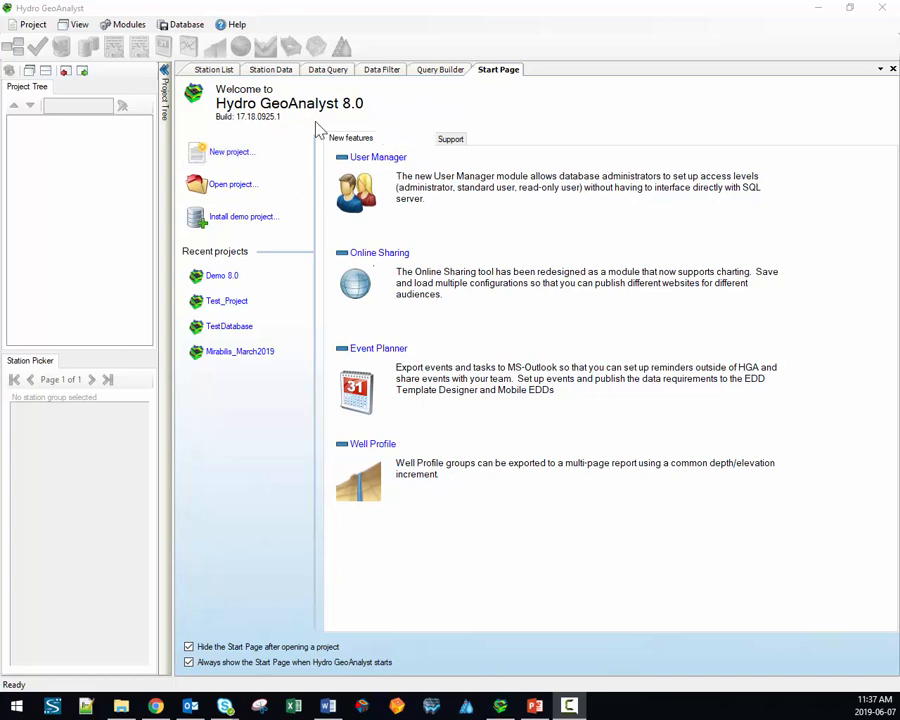
Step: Start a new project and set its data source type to Local Database after trying SQL Server
left_click(35, 27)
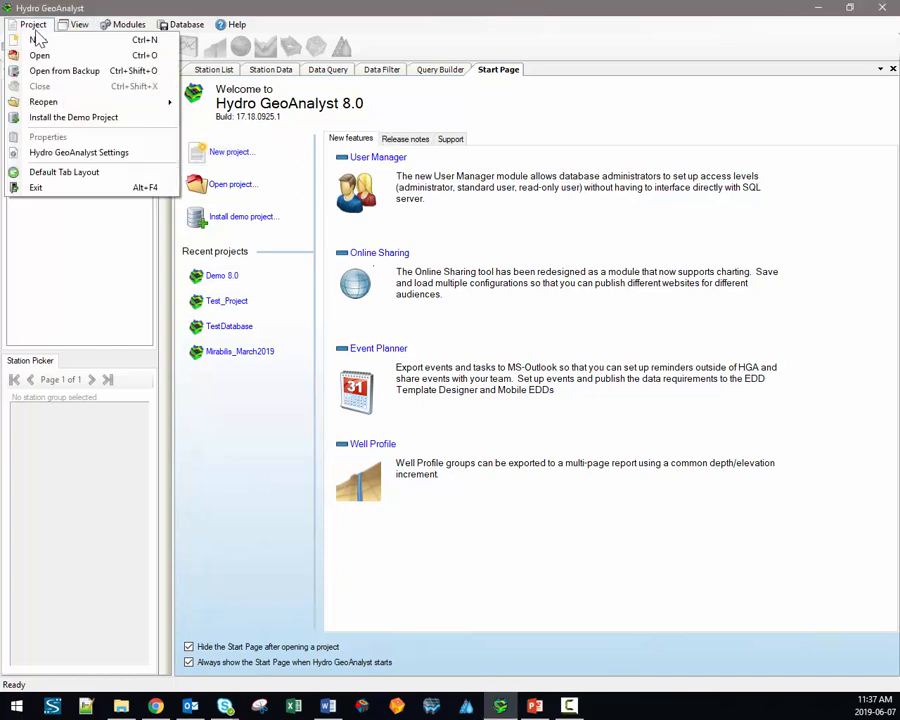
left_click(41, 42)
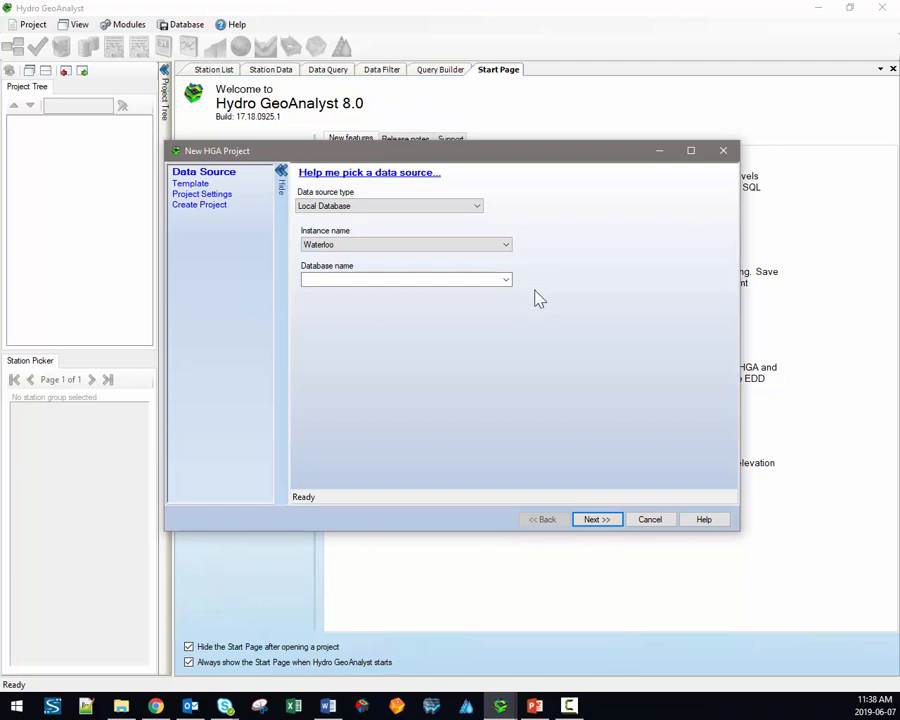
left_click(402, 208)
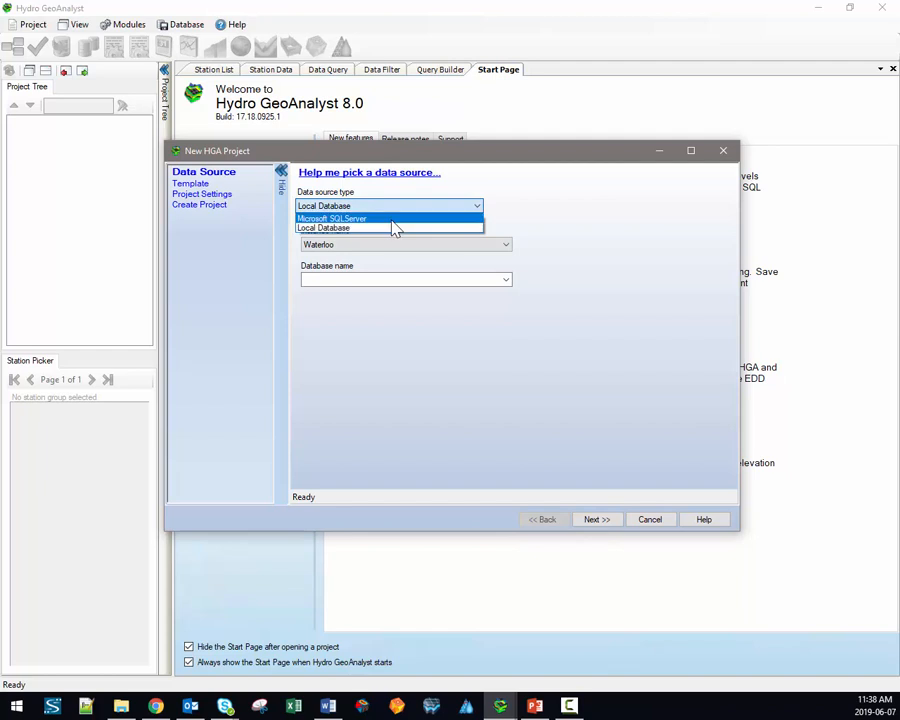
left_click(392, 219)
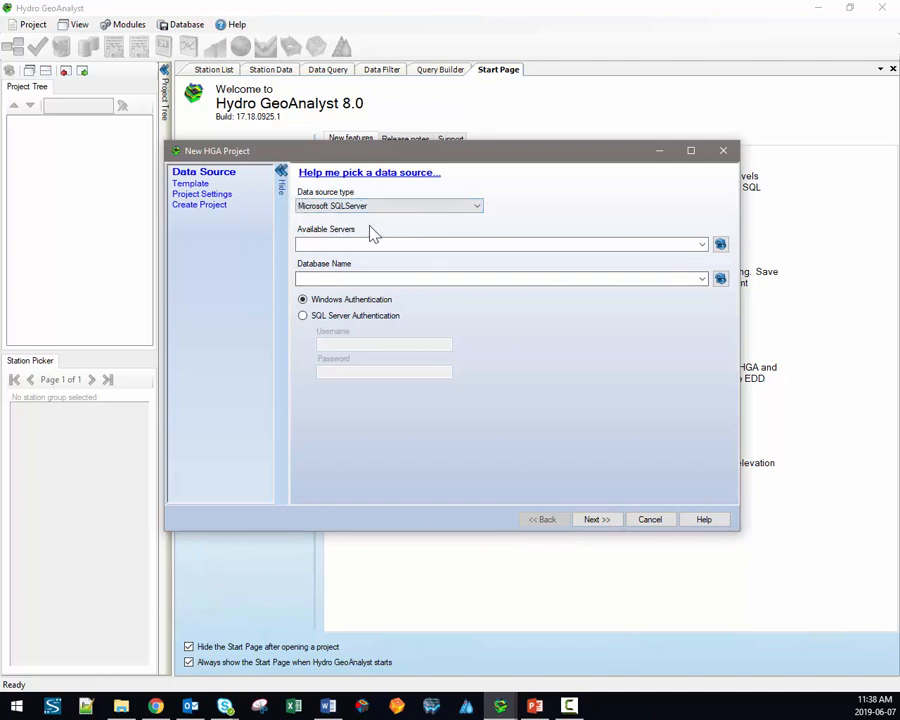
left_click(303, 316)
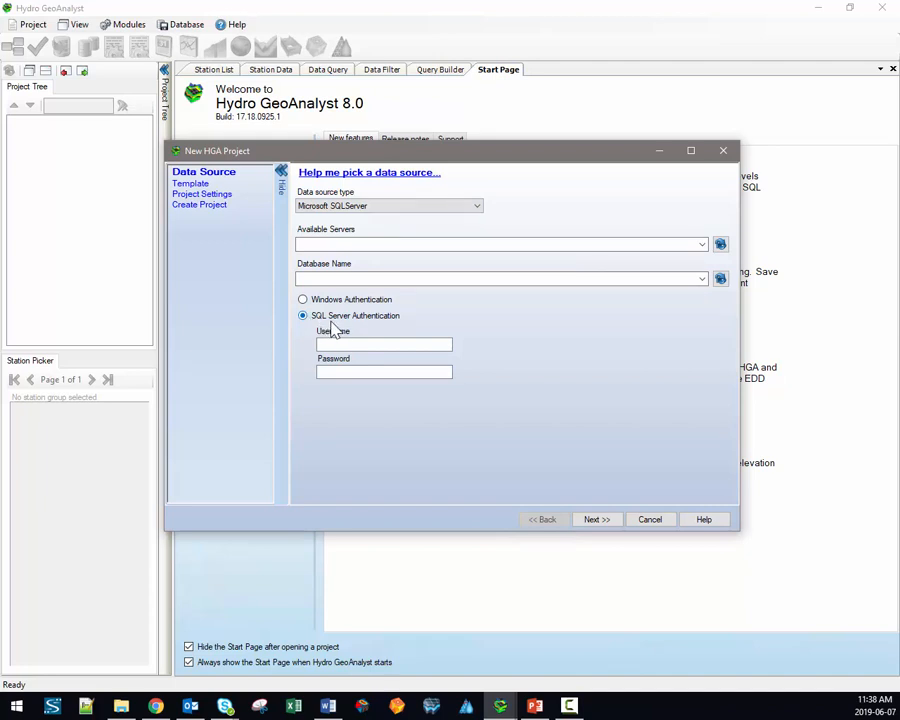
left_click(363, 206)
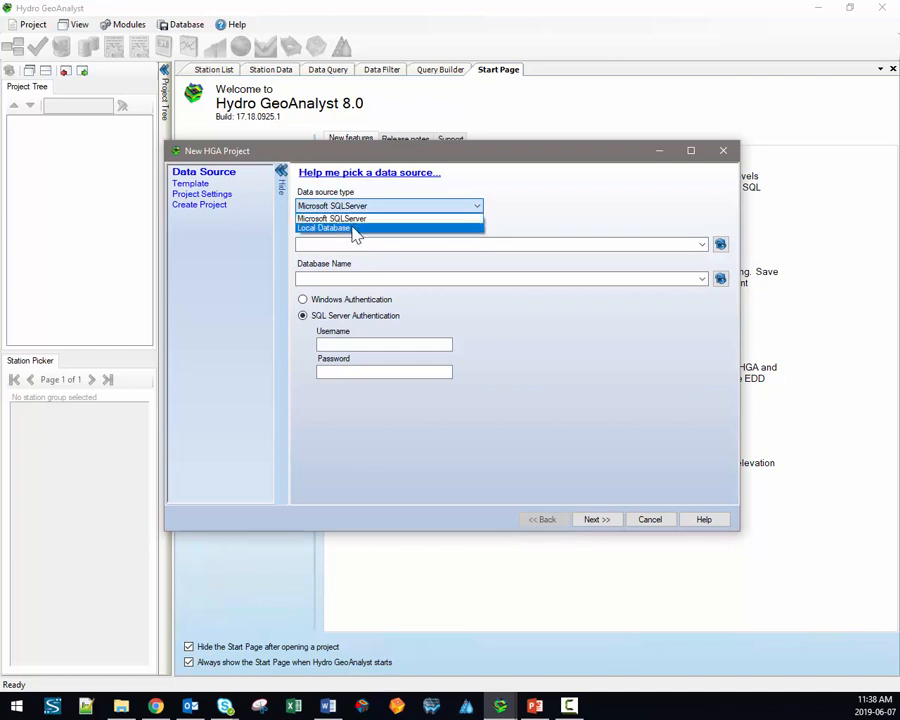
left_click(355, 228)
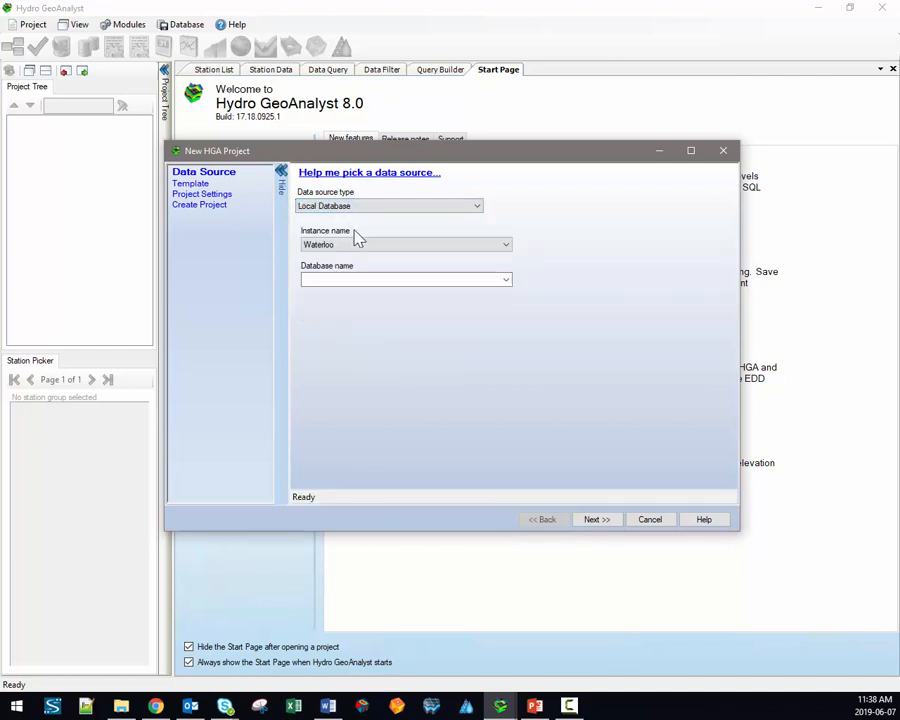
Step: Name the database Youtube_demo, keep instance Waterloo, and continue to the template step
left_click(389, 279)
type("Youtube_demo")
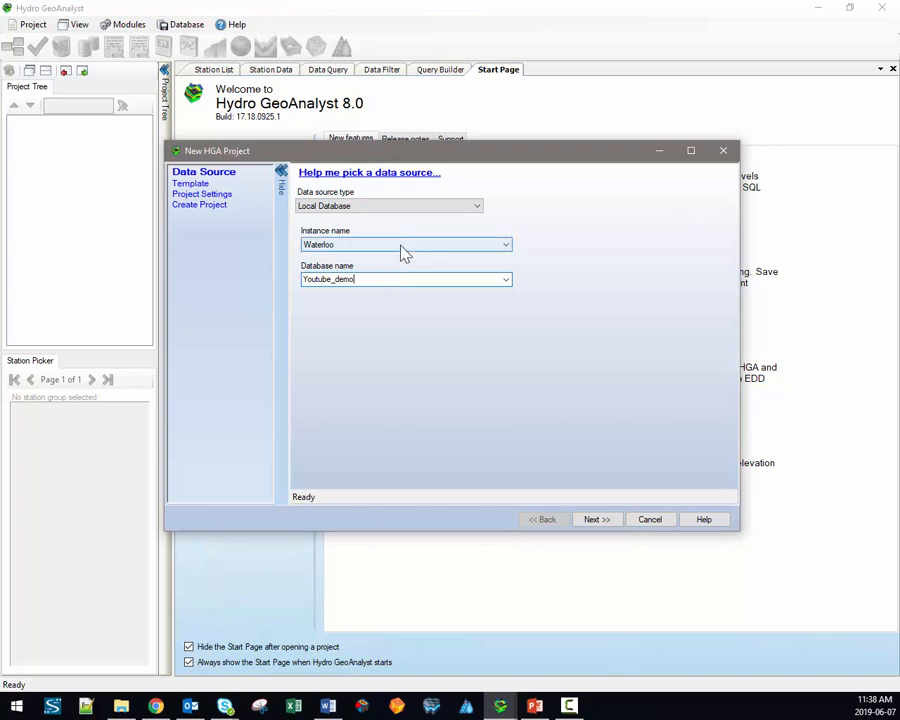
left_click(403, 245)
left_click(403, 245)
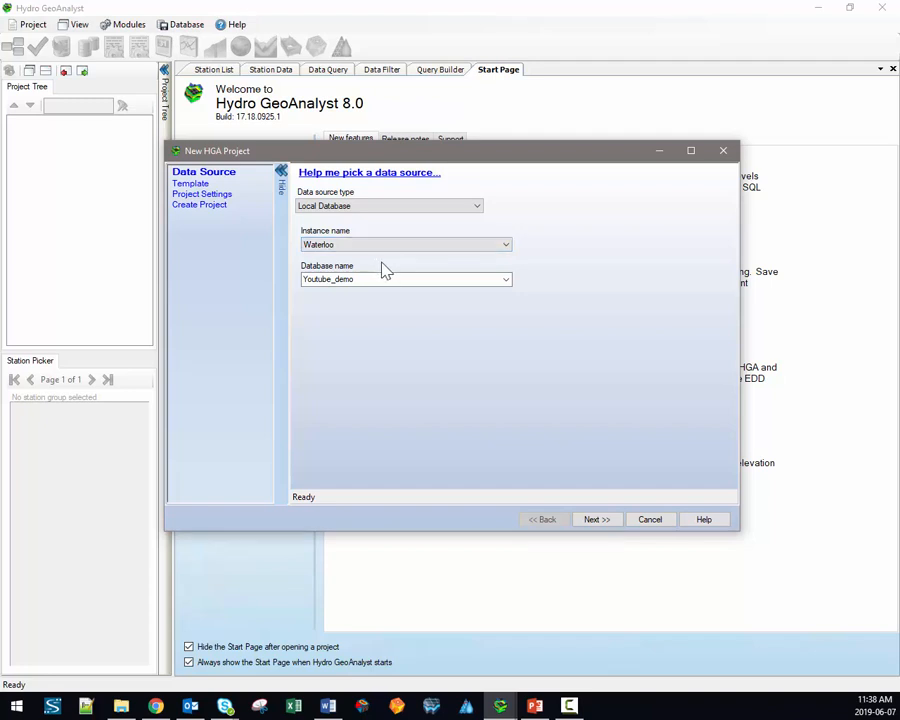
left_click(597, 519)
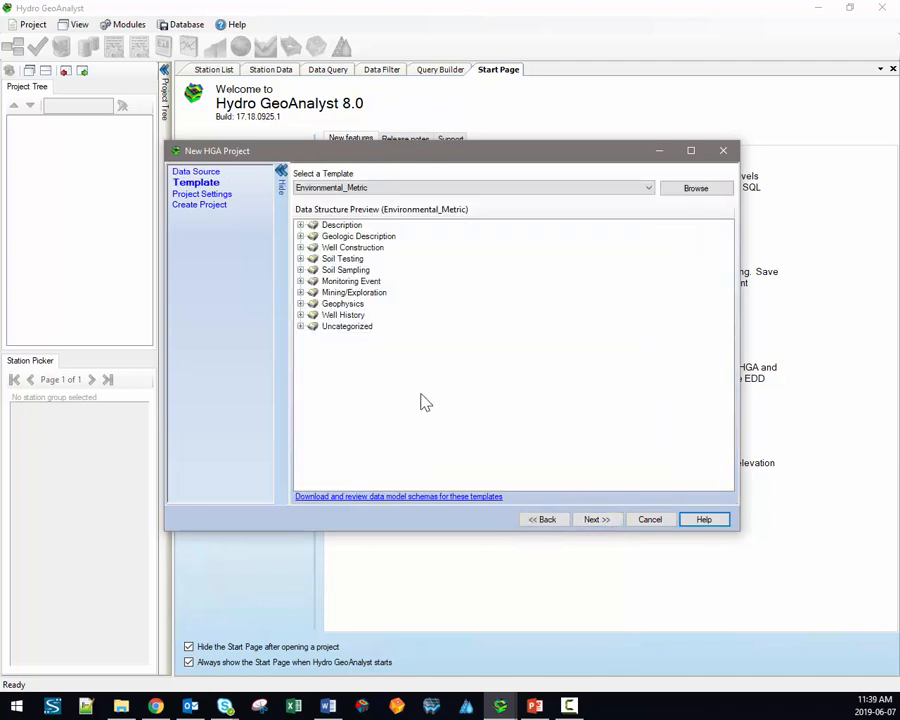
Step: Expand the Uncategorized, Well History, Geophysics and Mining/Exploration tables, showing the Filter fields
key("alt+Tab")
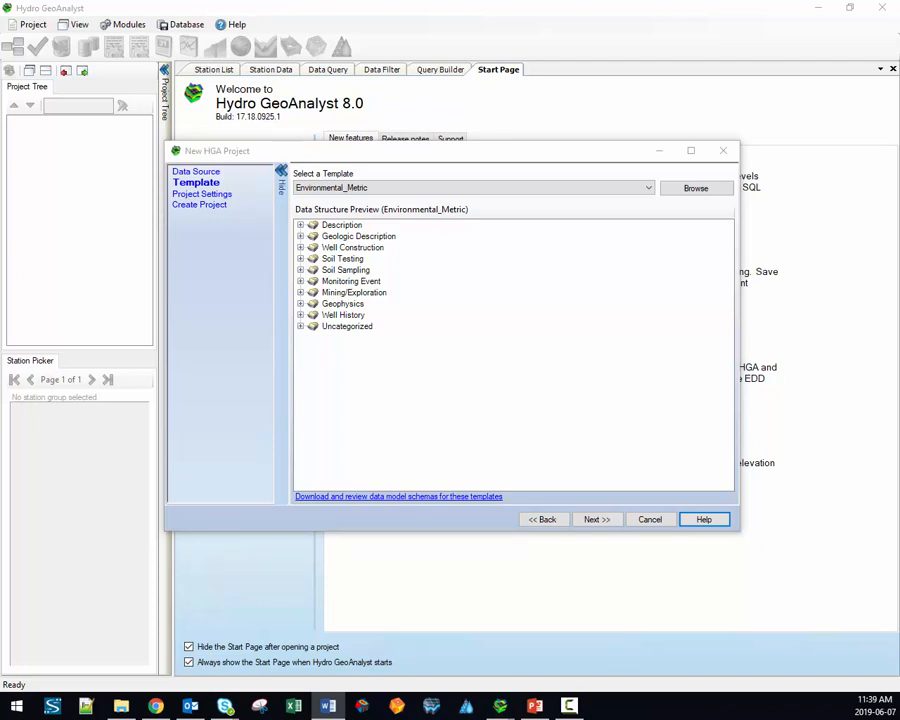
left_click(301, 326)
left_click(300, 315)
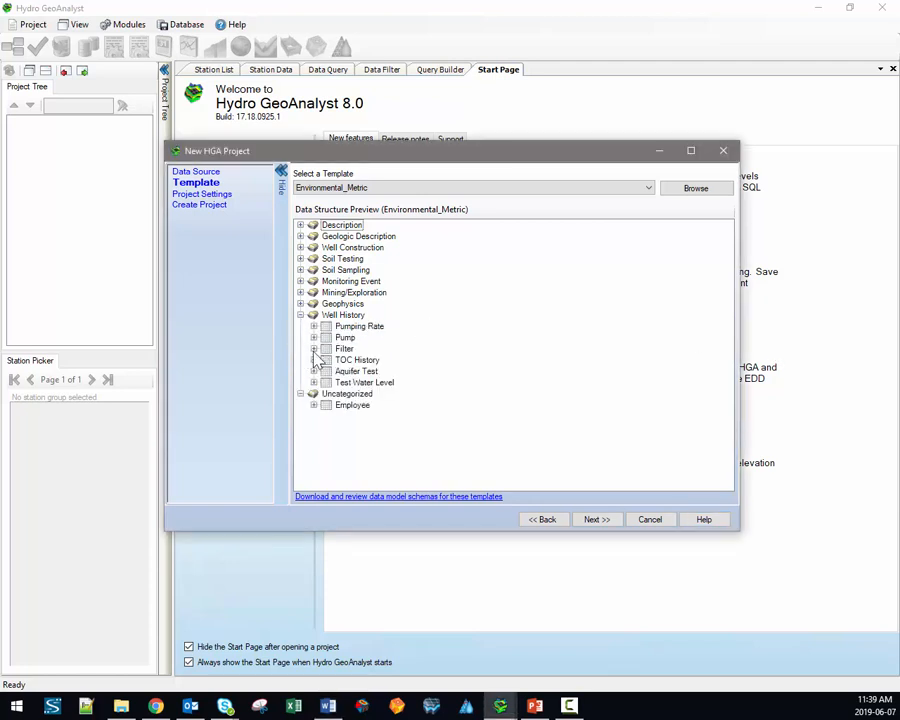
left_click(314, 349)
left_click(300, 305)
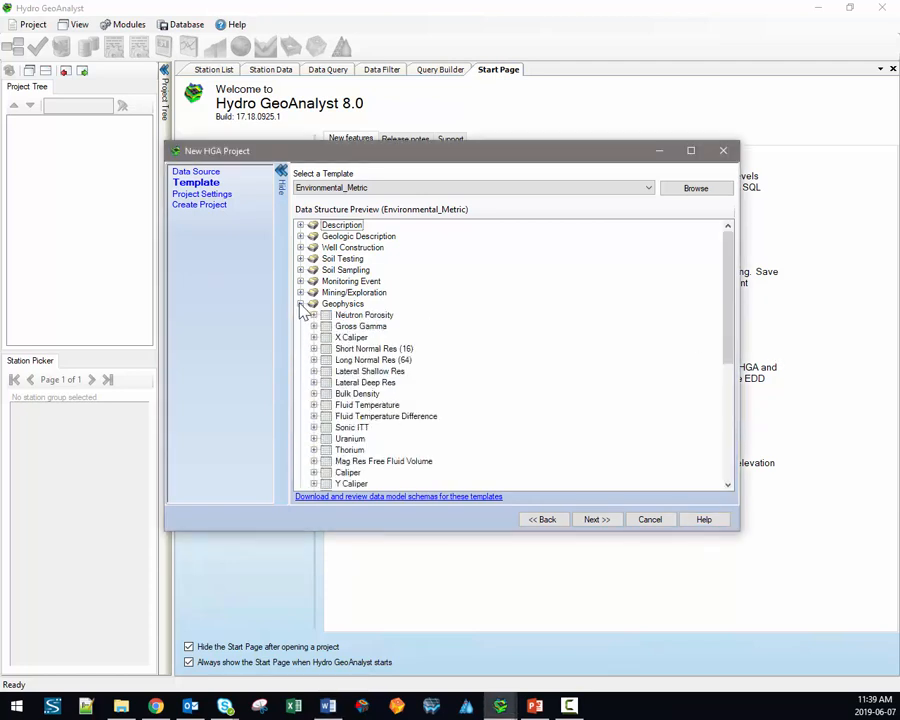
left_click(300, 292)
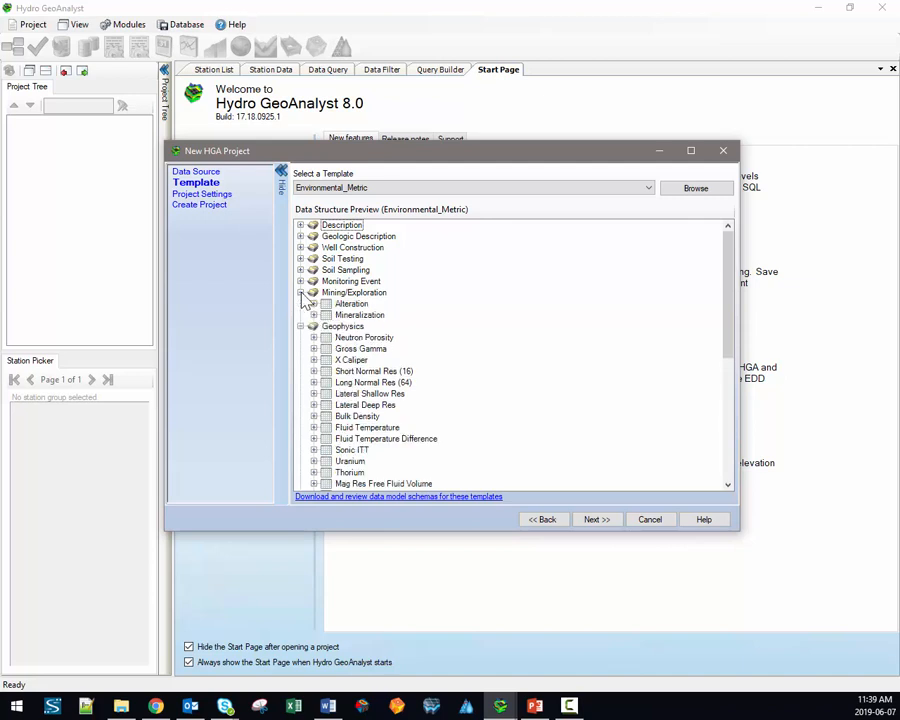
Step: Expand Monitoring Event to show Water Level and Parameter_Result fields, keeping Environmental_Metric
left_click(300, 281)
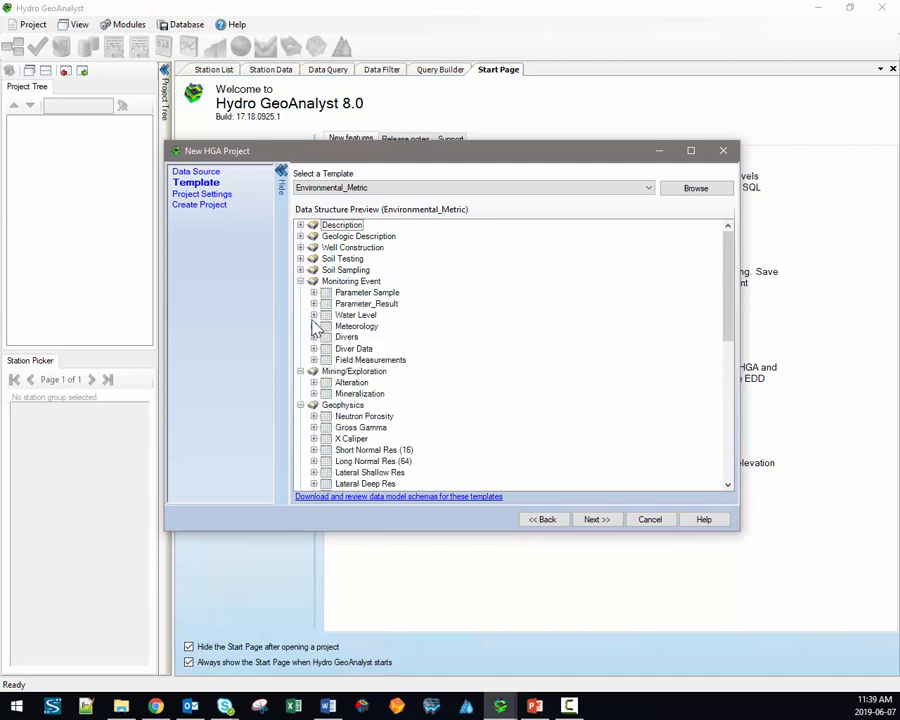
left_click(314, 315)
left_click(314, 303)
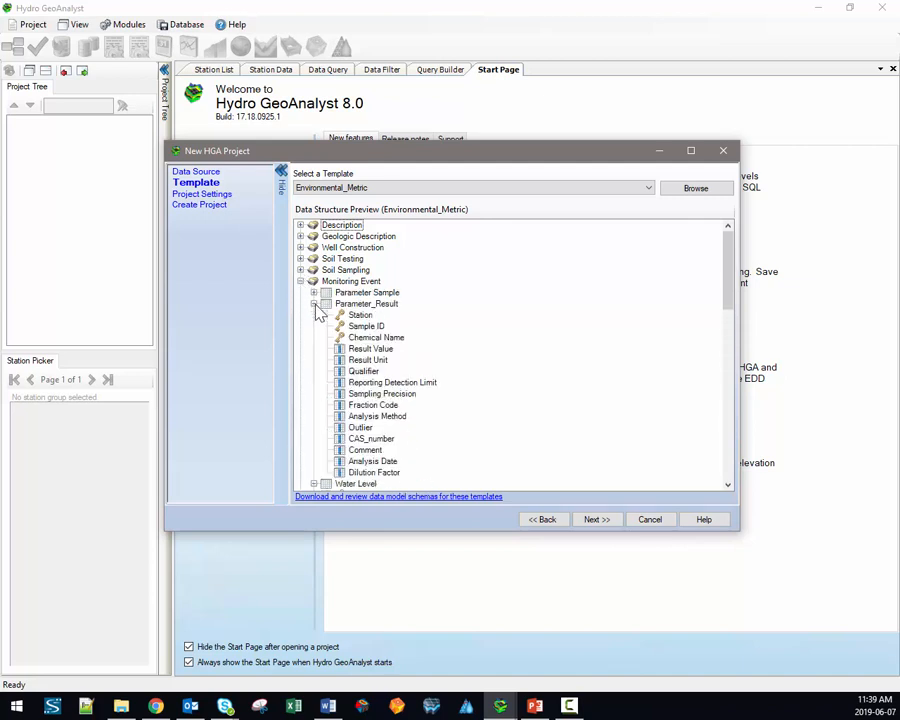
left_click(440, 190)
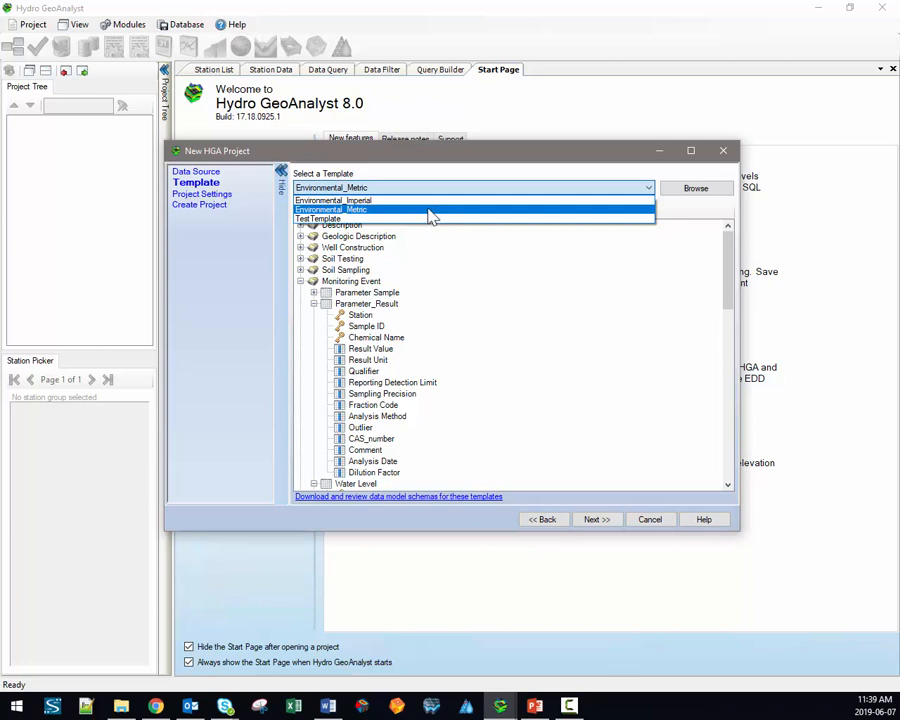
left_click(428, 212)
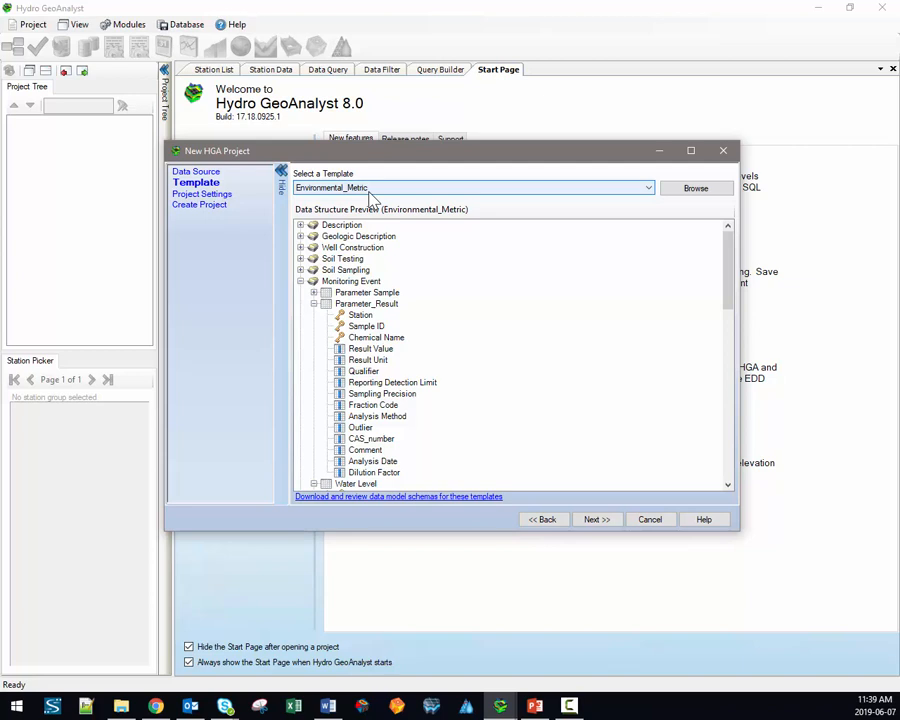
Step: Expand the Soil Sampling, Soil Testing and Well Construction tables with Screen and Monitoring Points fields
left_click(300, 270)
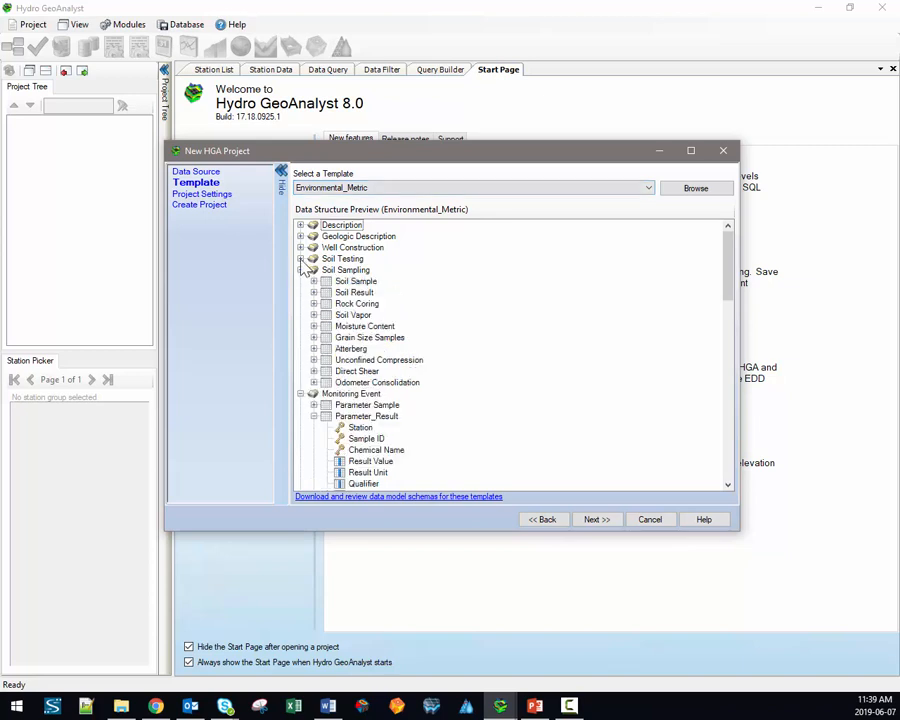
left_click(300, 259)
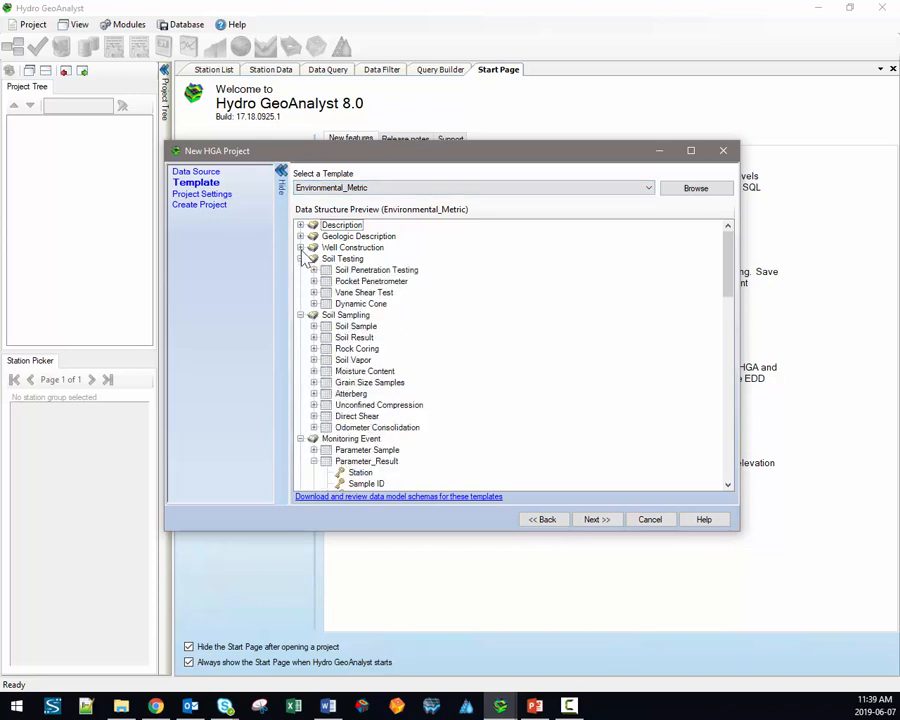
left_click(300, 247)
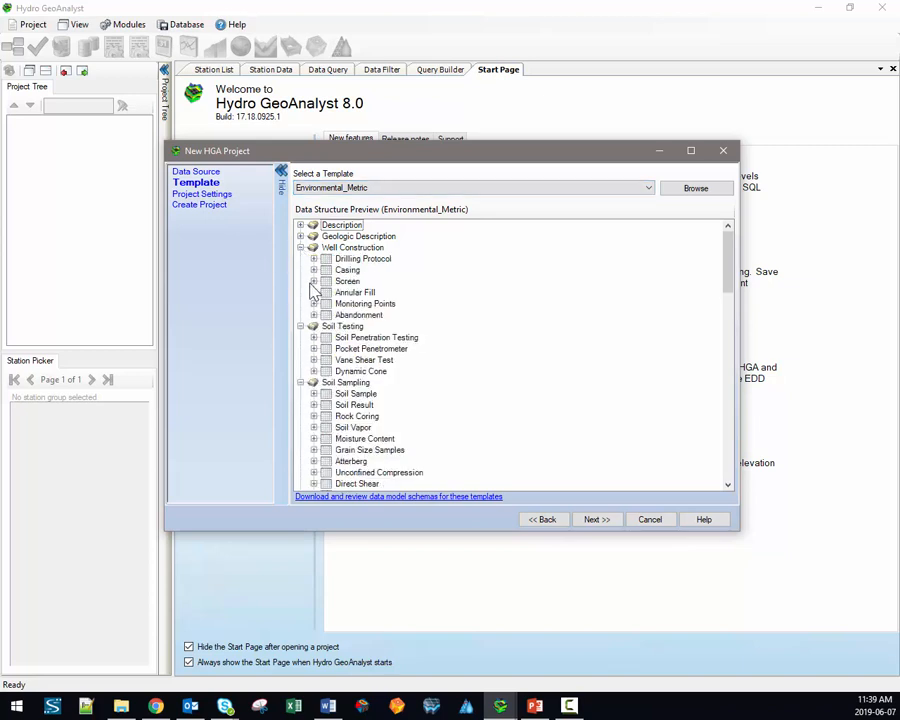
left_click(314, 282)
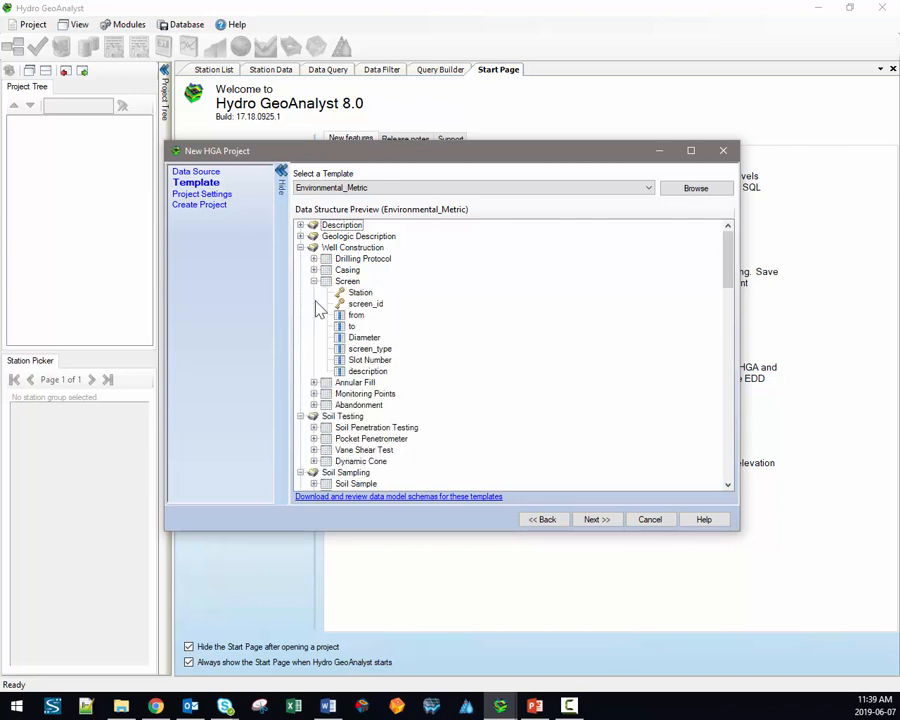
left_click(313, 394)
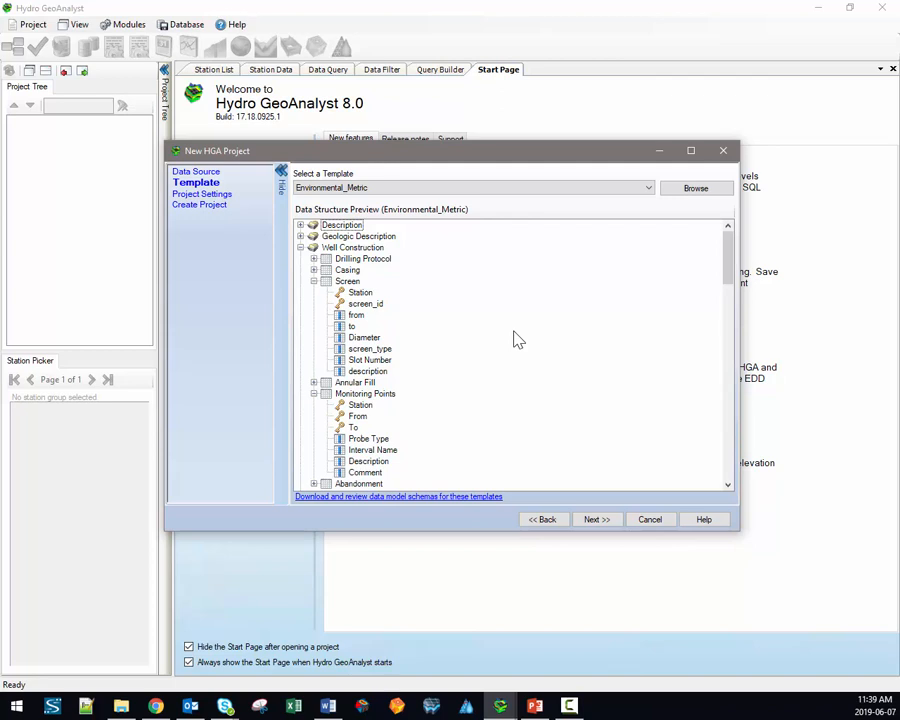
scroll(517, 340, "down", 1)
scroll(517, 340, "down", 1)
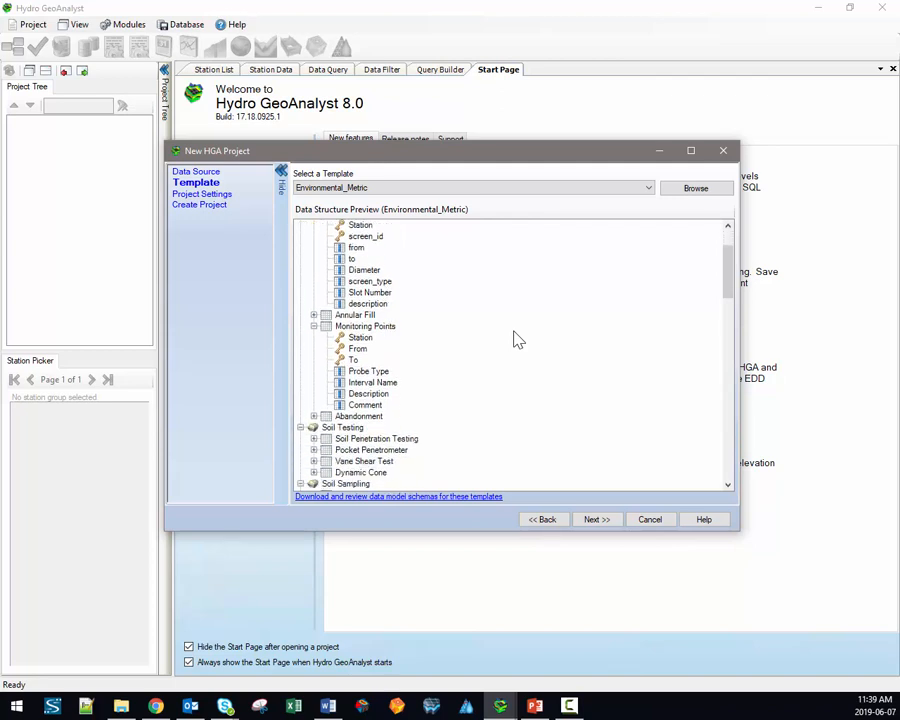
scroll(517, 340, "down", 2)
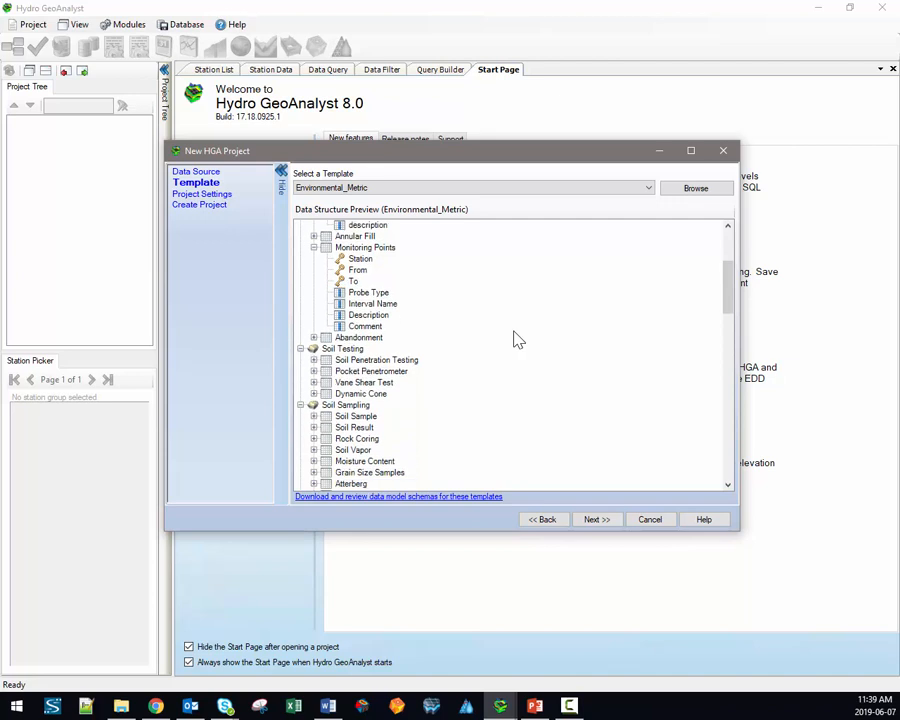
scroll(517, 340, "down", 3)
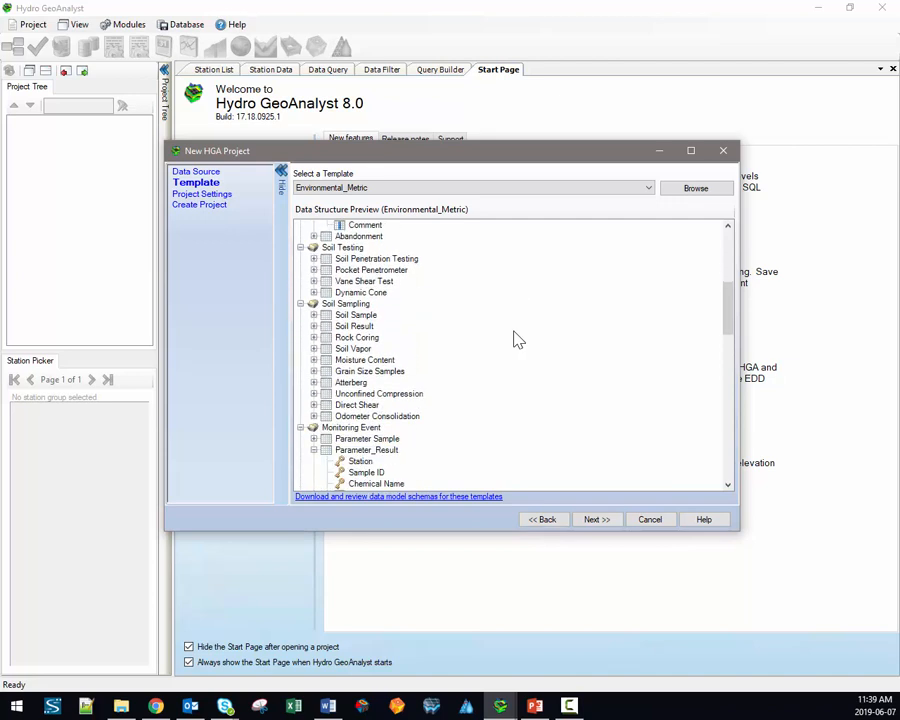
scroll(517, 340, "down", 2)
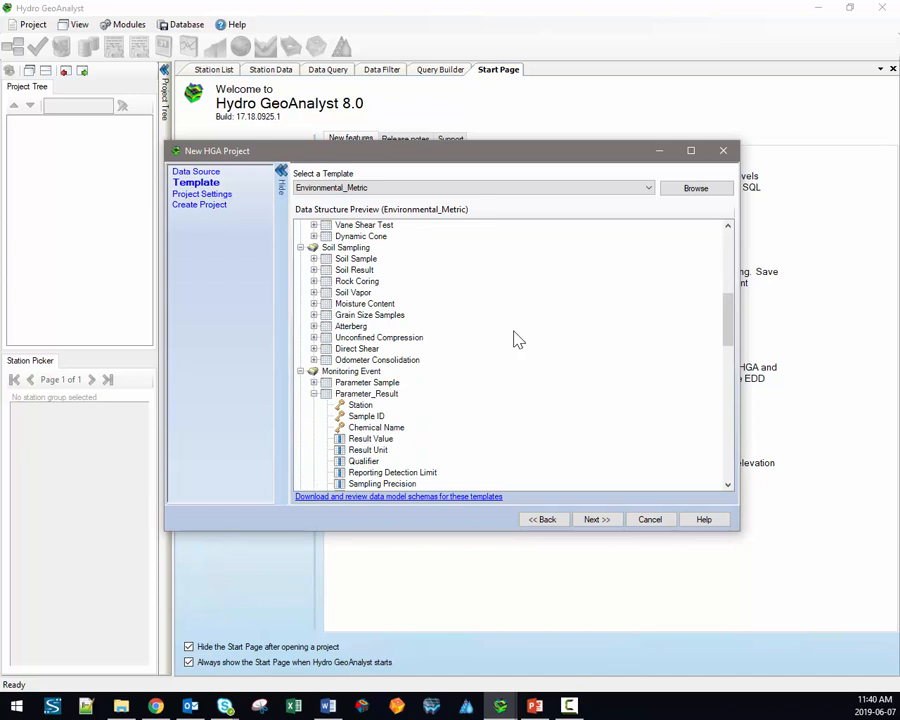
scroll(517, 340, "down", 2)
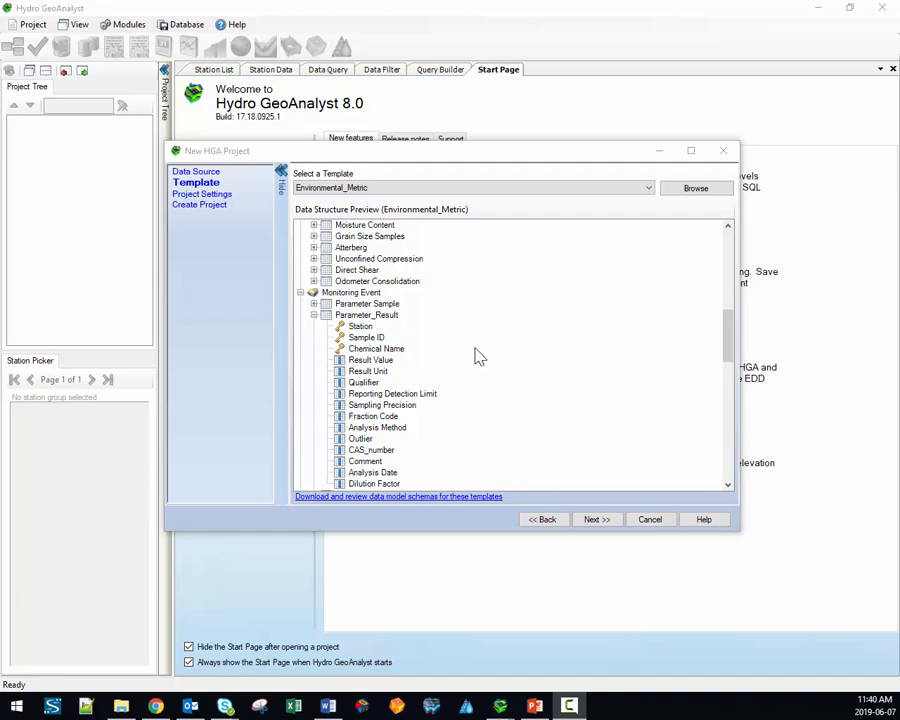
Step: Confirm Environmental_Metric as the template and advance to Project Settings
left_click(478, 188)
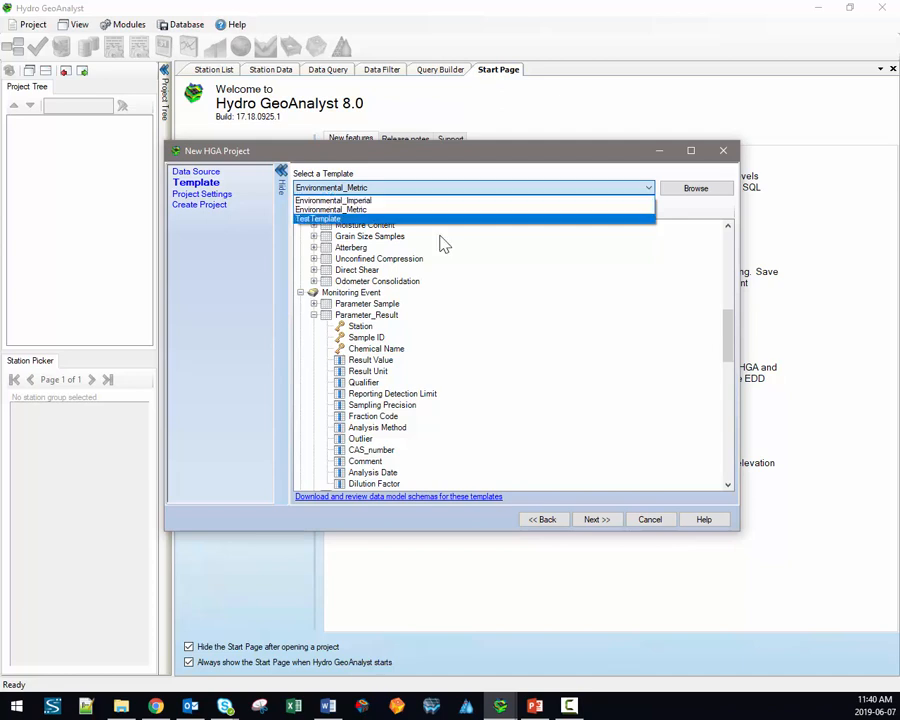
left_click(442, 209)
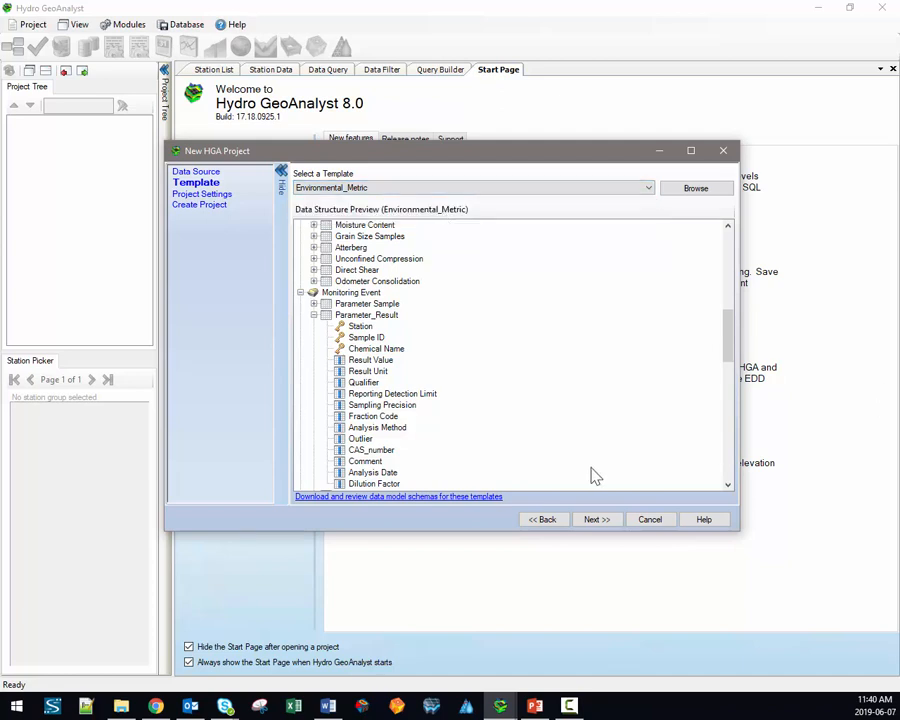
left_click(595, 519)
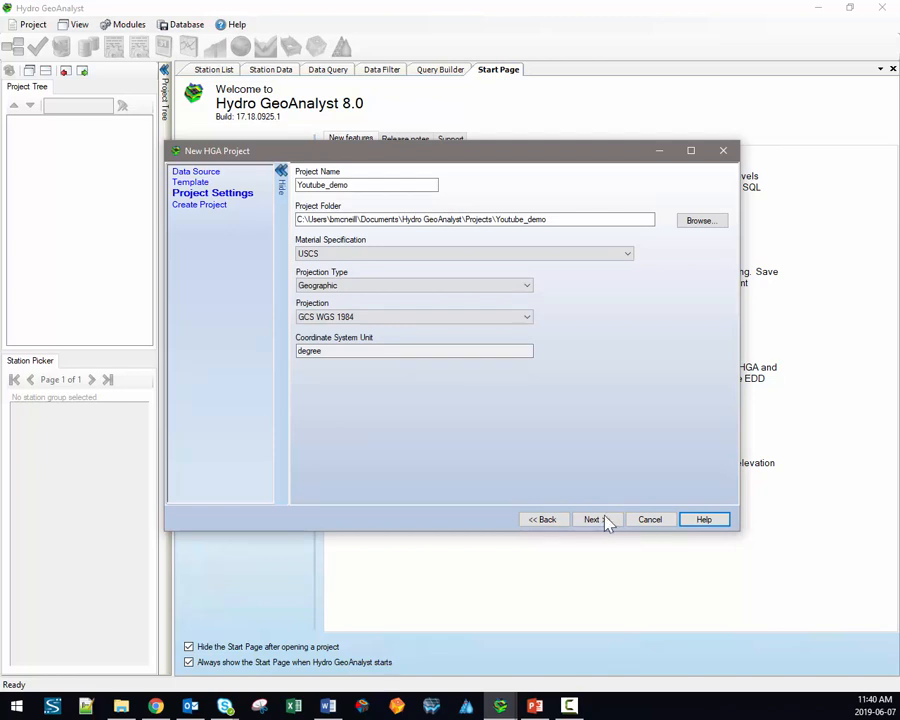
key("alt+Tab")
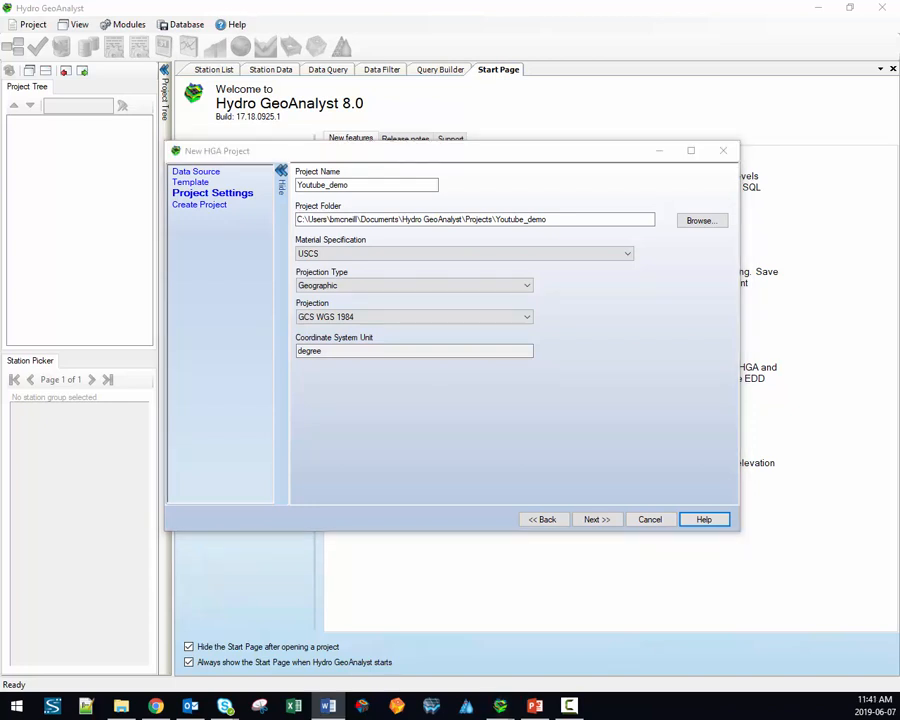
left_click(538, 219)
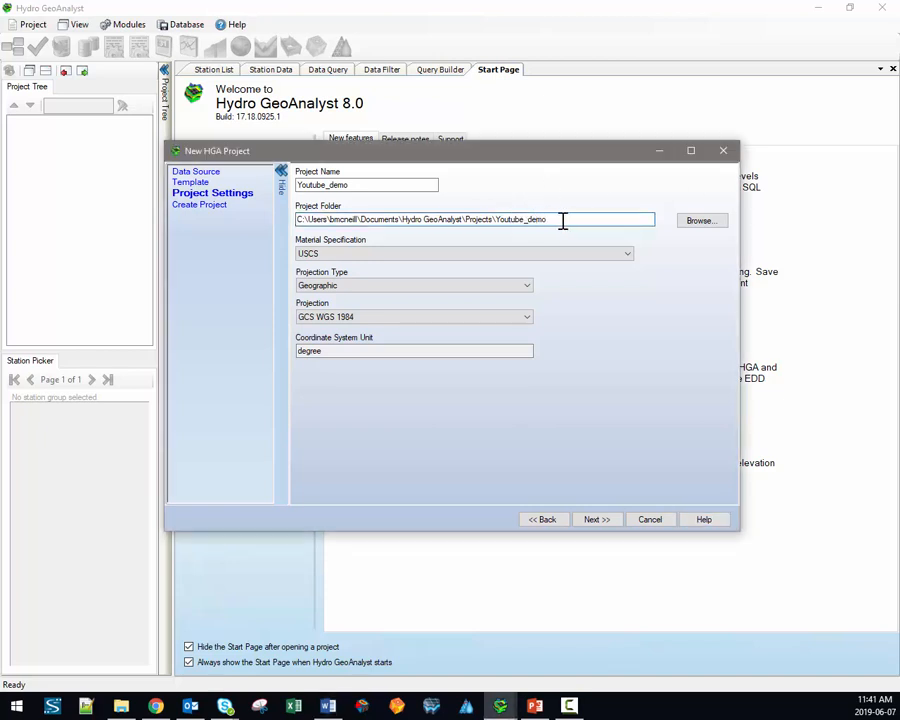
Step: Keep Geographic as the projection type and GCS WGS 1984 as the projection
left_click(528, 289)
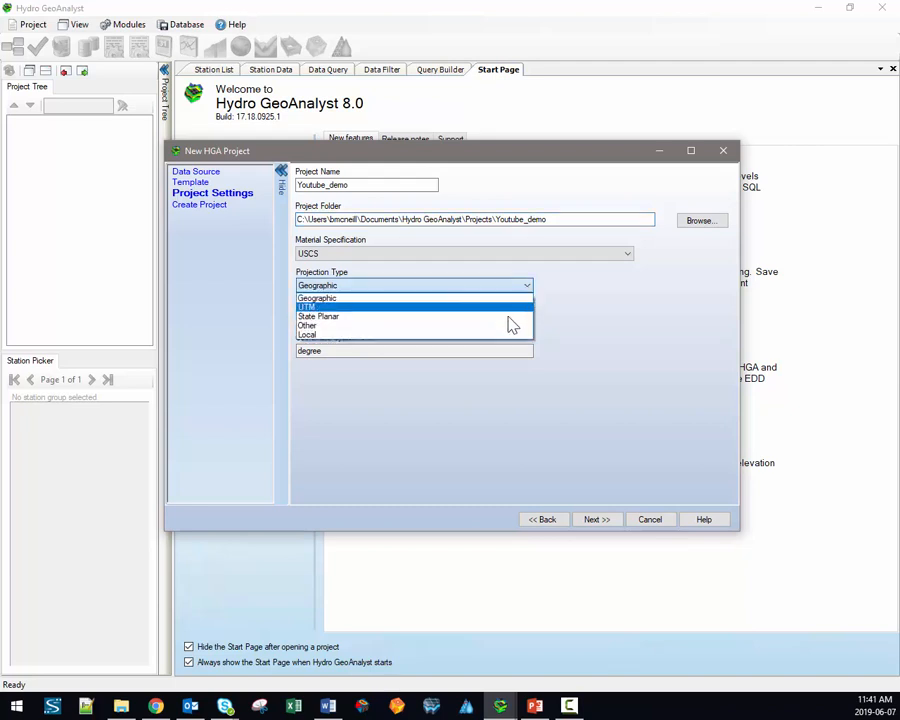
left_click(567, 316)
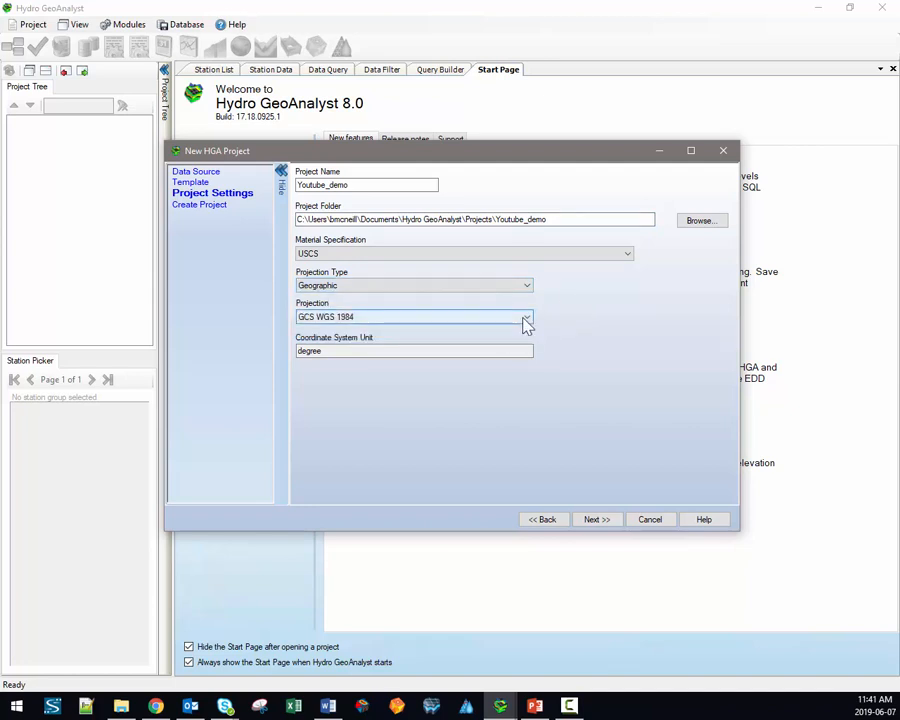
left_click(527, 318)
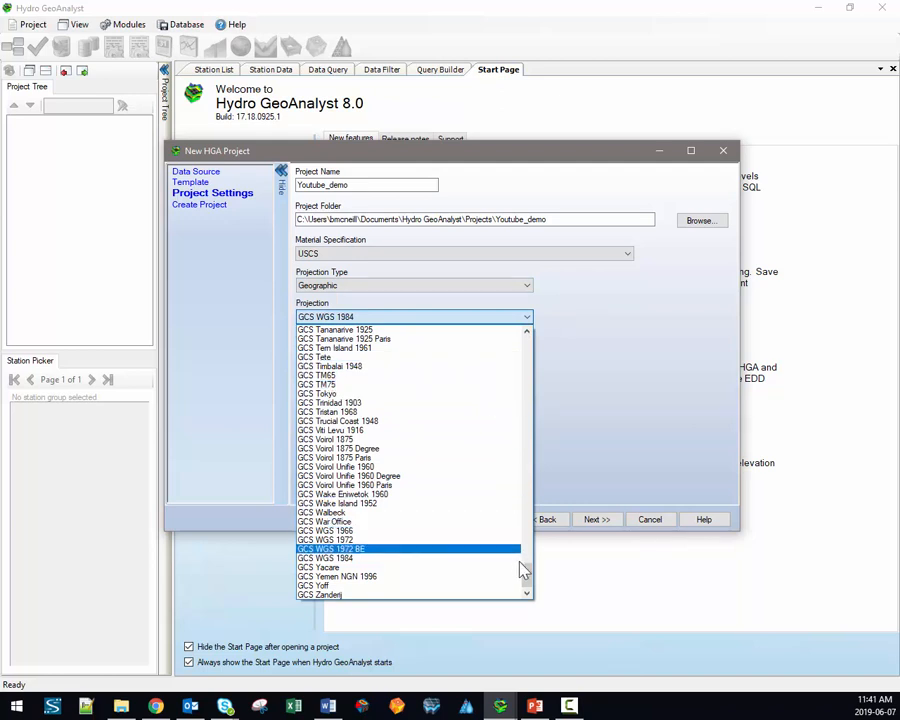
scroll(527, 572, "up", 3)
left_click_drag(527, 572, 527, 433)
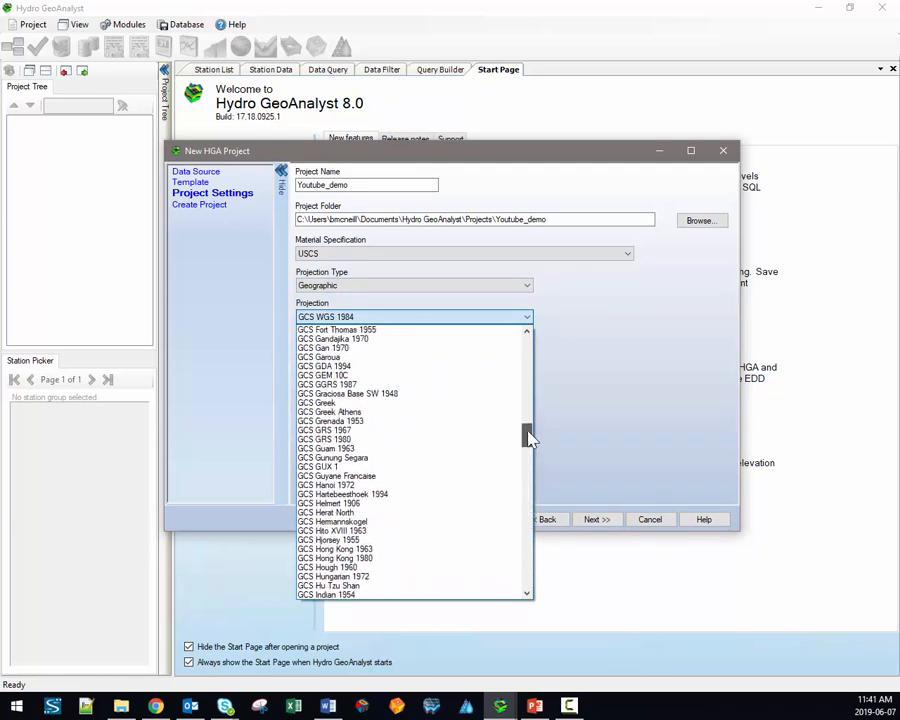
left_click(527, 318)
left_click(526, 286)
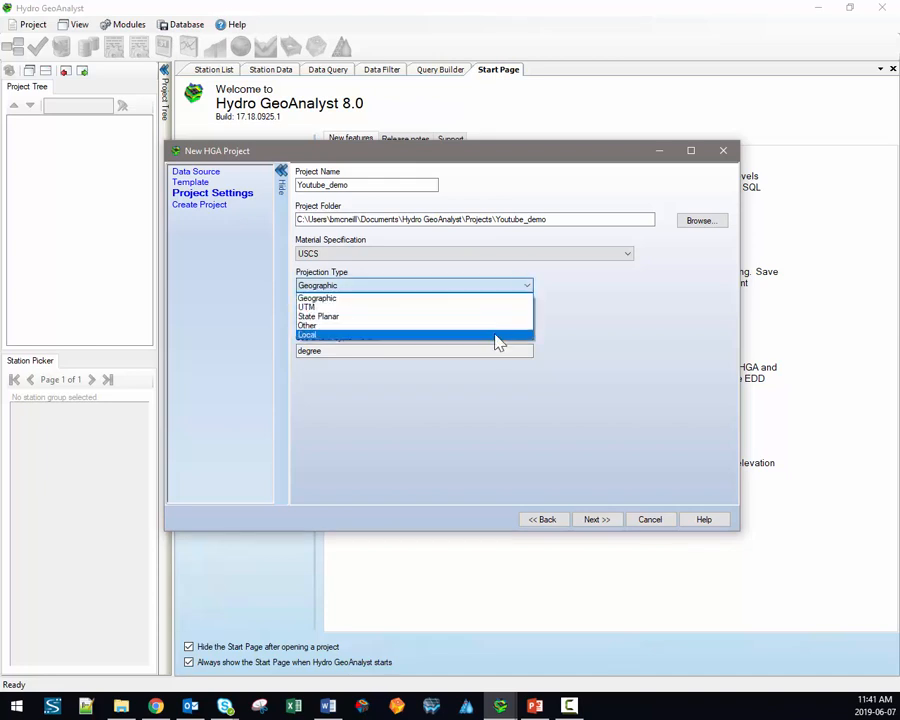
left_click(614, 317)
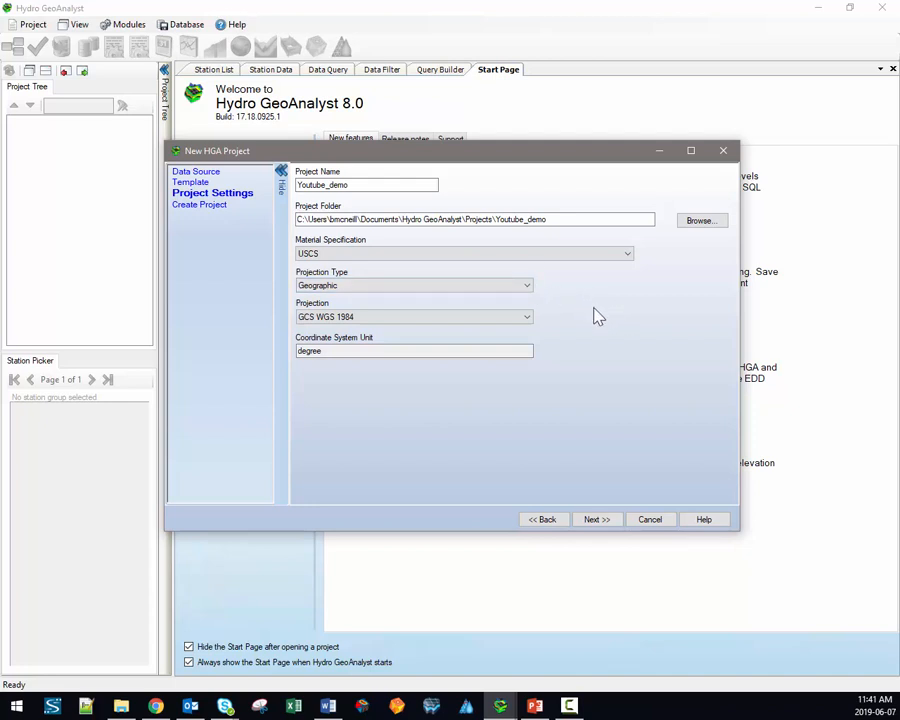
Step: Keep USCS as the material specification and finish creating the project
left_click(609, 256)
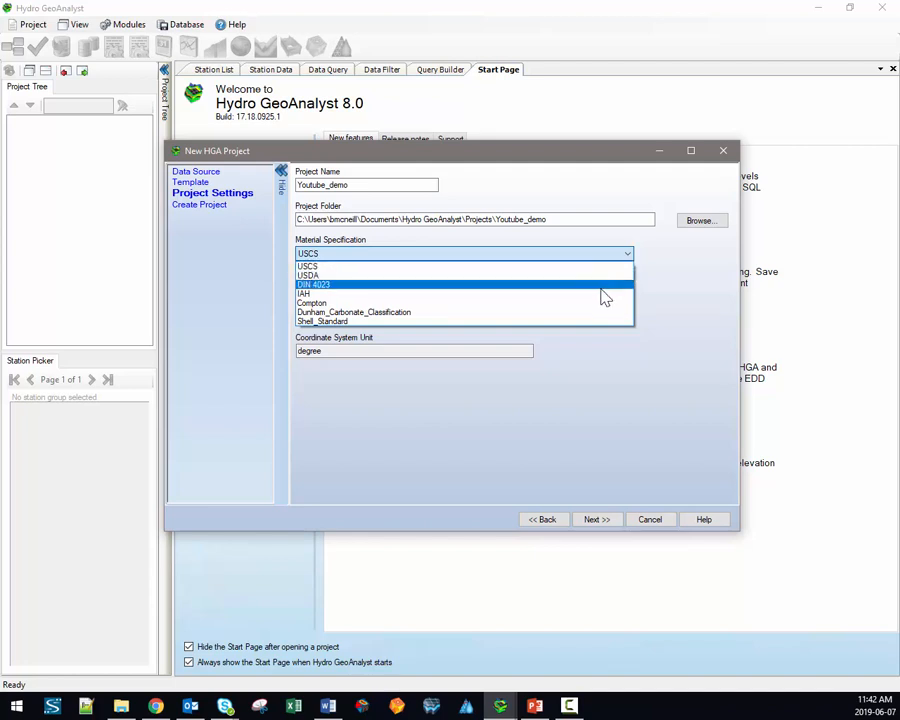
left_click(618, 266)
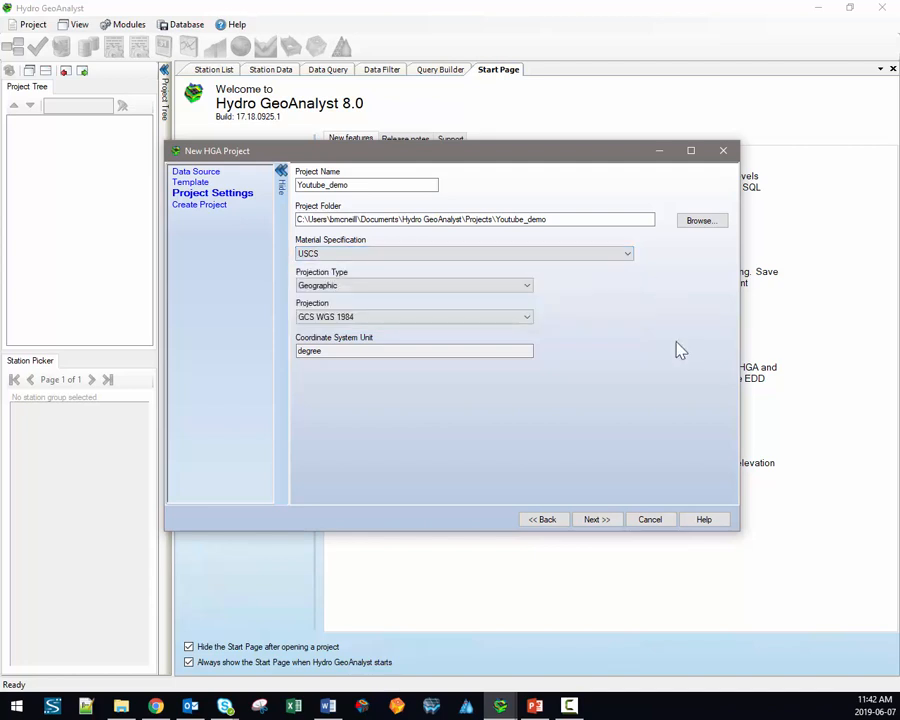
left_click(598, 519)
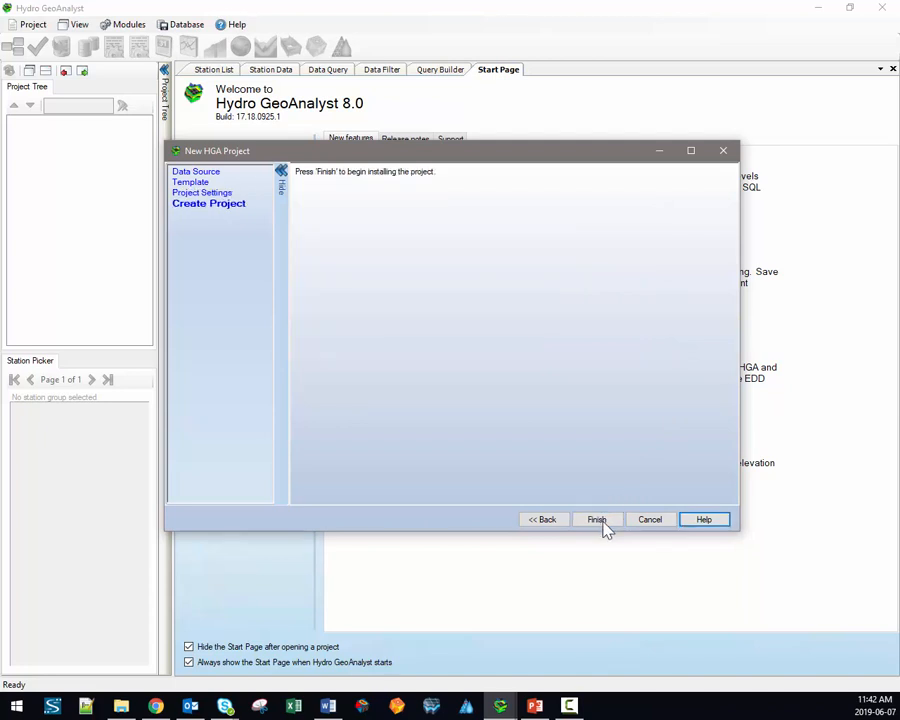
left_click(600, 522)
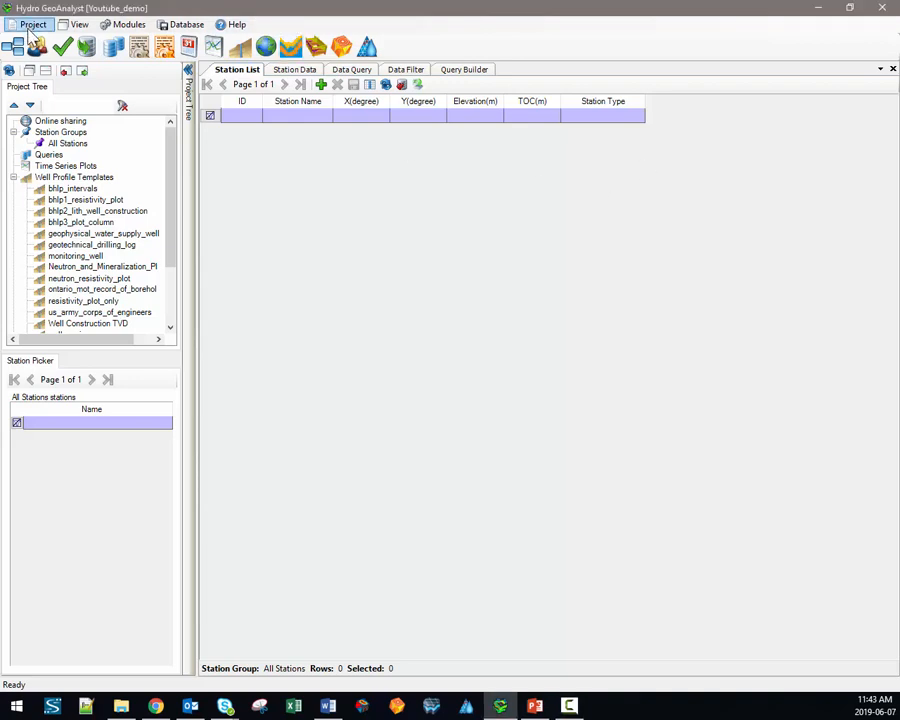
Step: Open the Project menu once Youtube_demo has finished being created
left_click(27, 24)
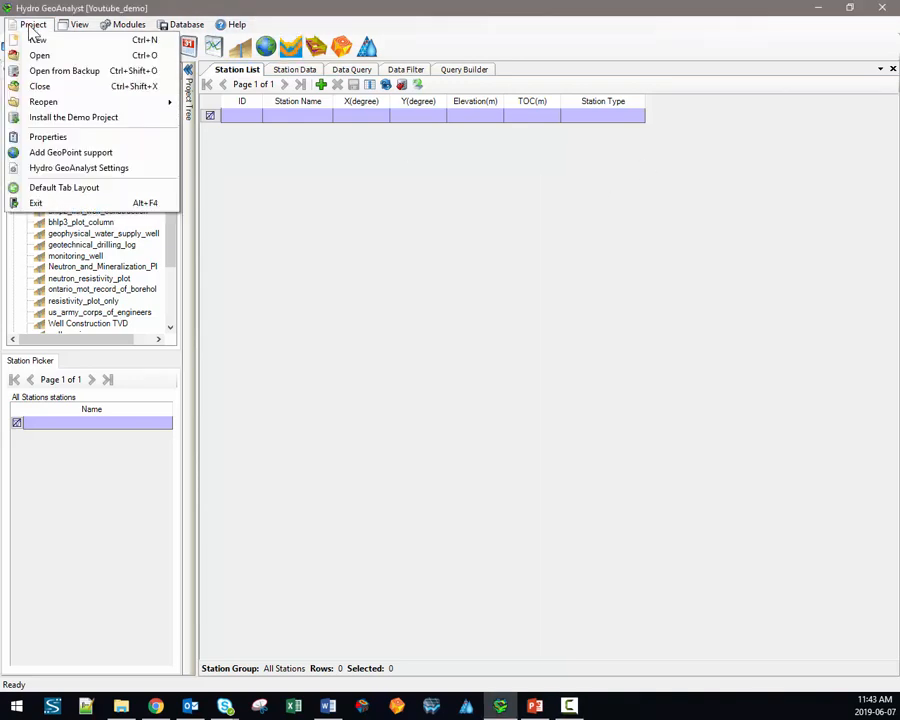
Step: Close the Youtube_demo project and show the Start Page from the View menu
left_click(47, 88)
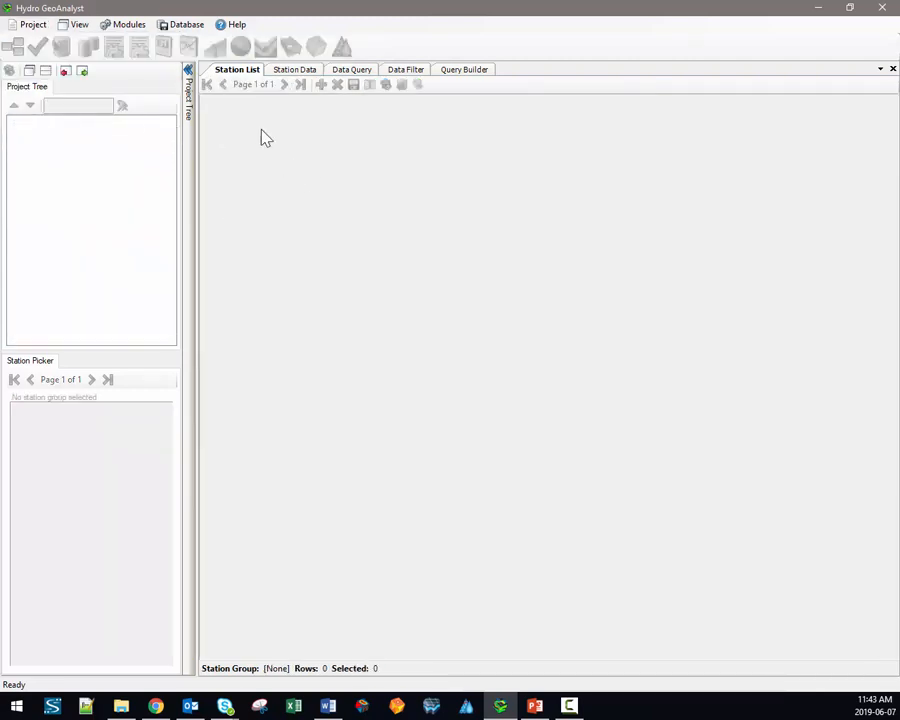
left_click(77, 27)
left_click(84, 39)
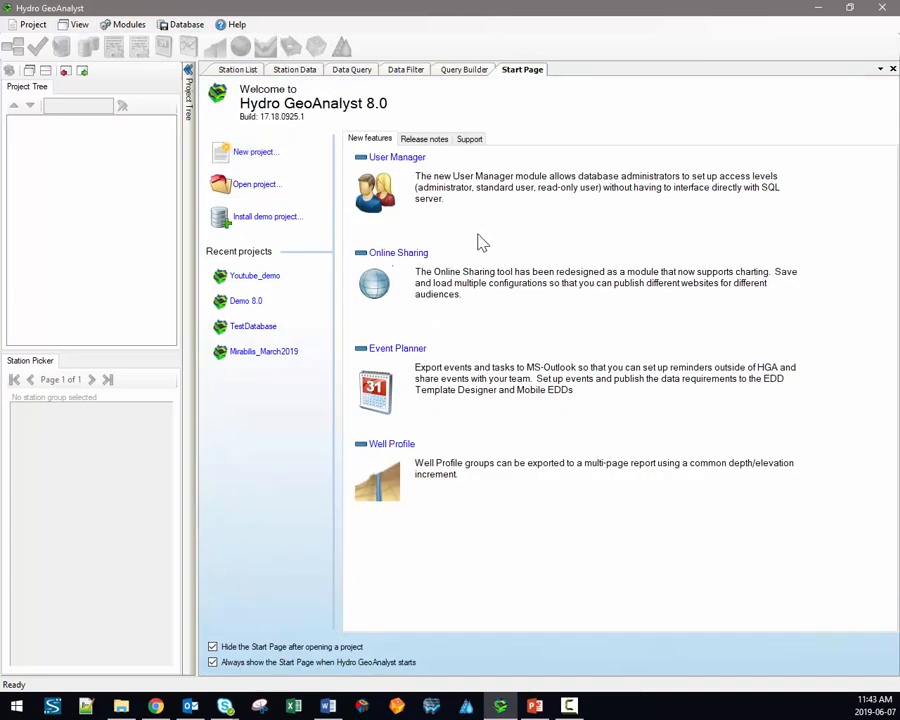
Step: Install the demo project into a new database named Demo_youtube
left_click(272, 218)
left_click(406, 287)
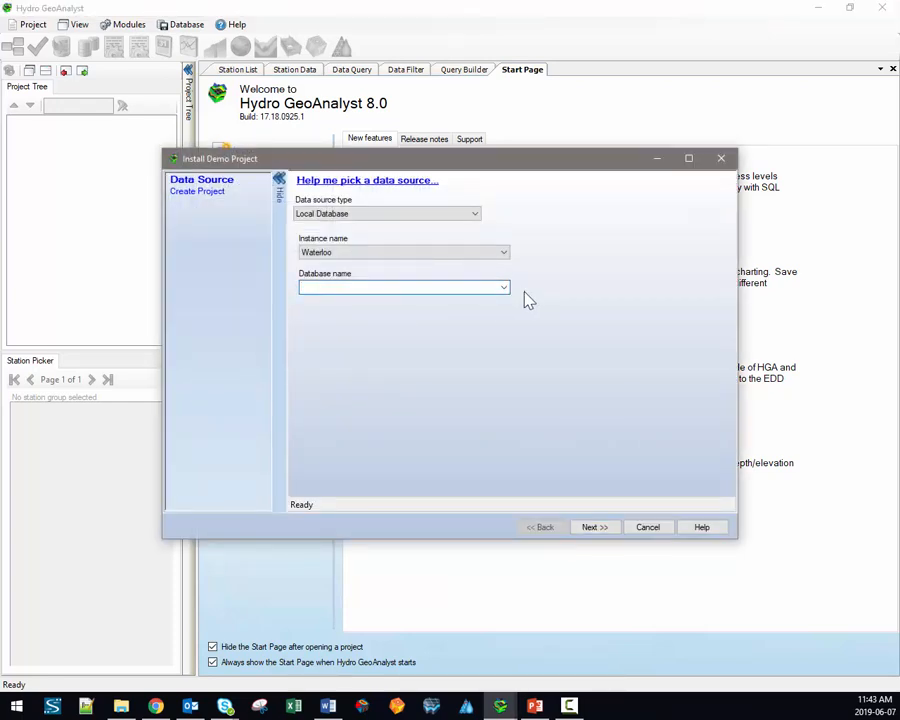
type("Demo_youtube")
left_click(590, 527)
left_click(596, 529)
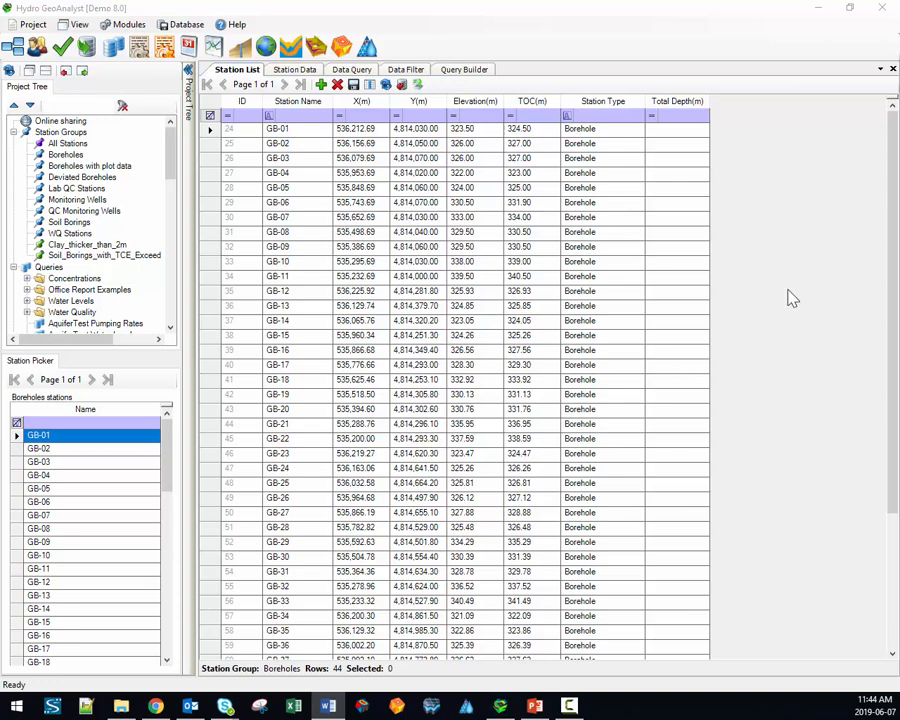
left_click(32, 26)
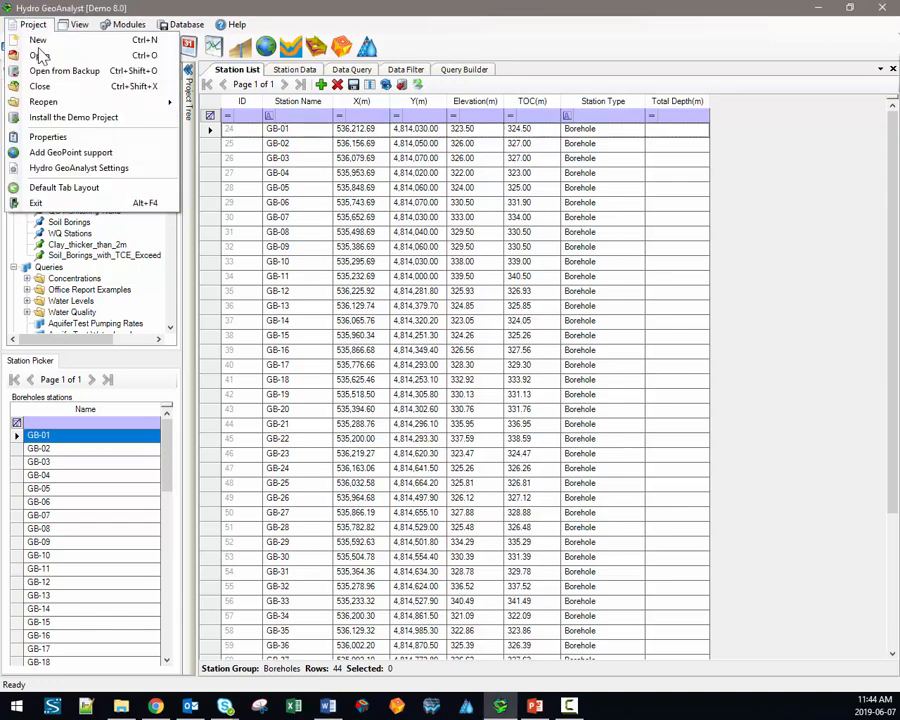
left_click(48, 137)
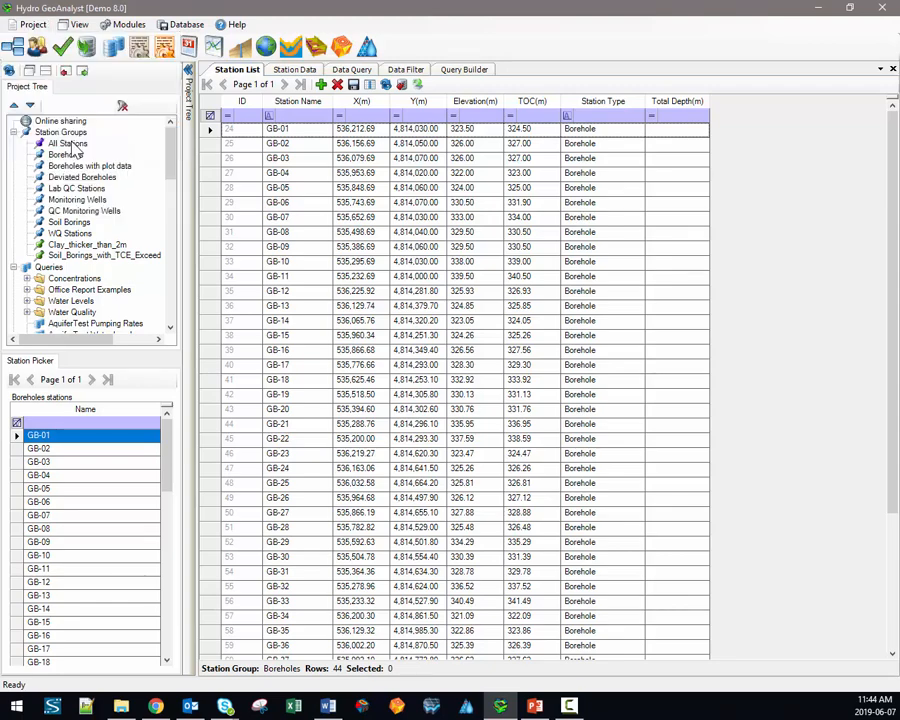
left_click_drag(410, 190, 348, 192)
left_click(218, 199)
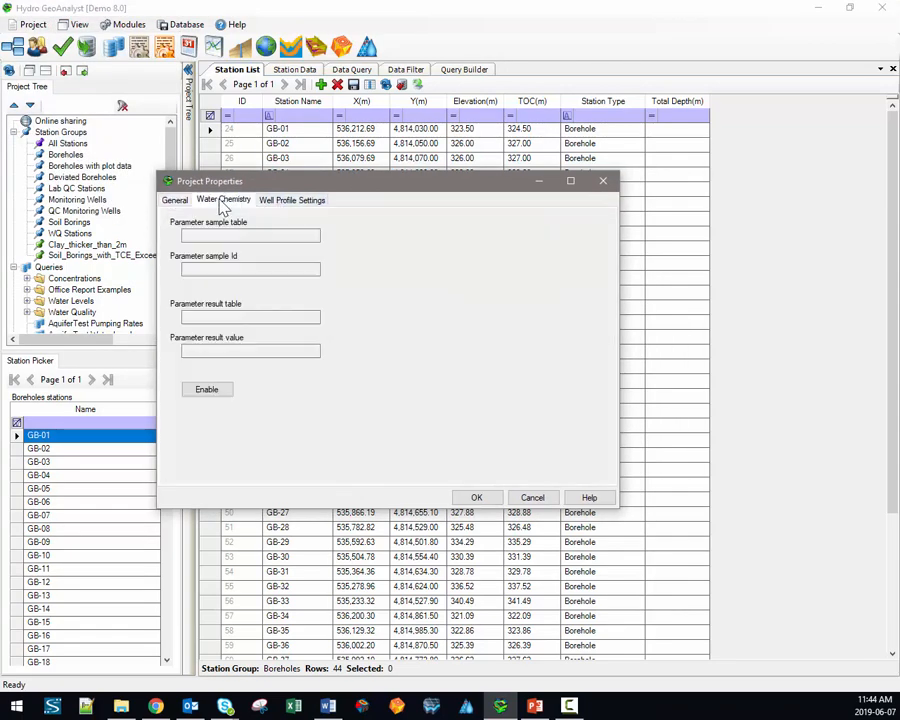
left_click(290, 200)
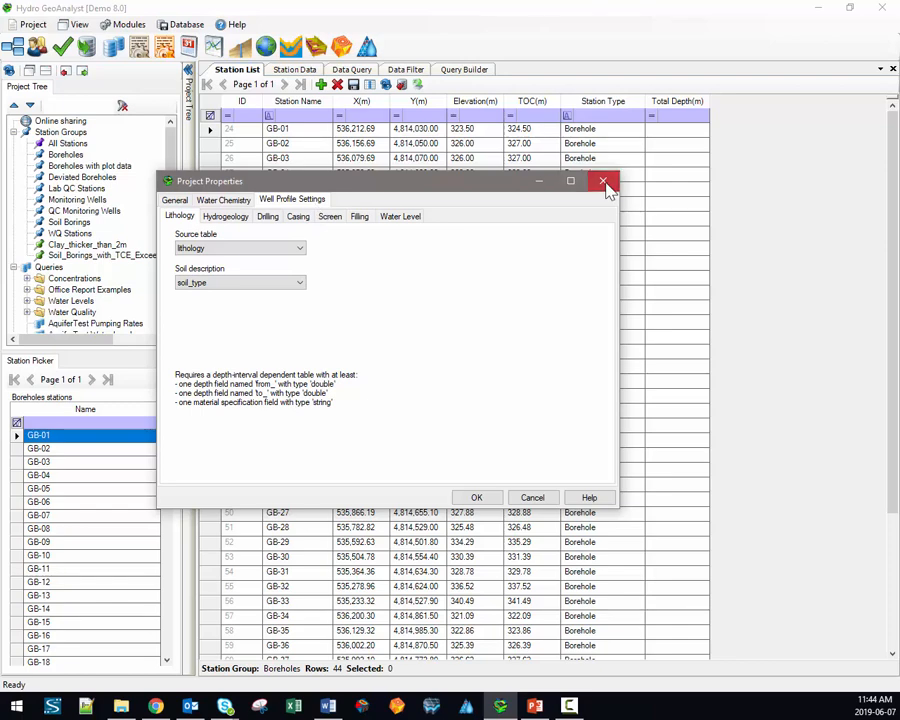
left_click(604, 184)
left_click(72, 25)
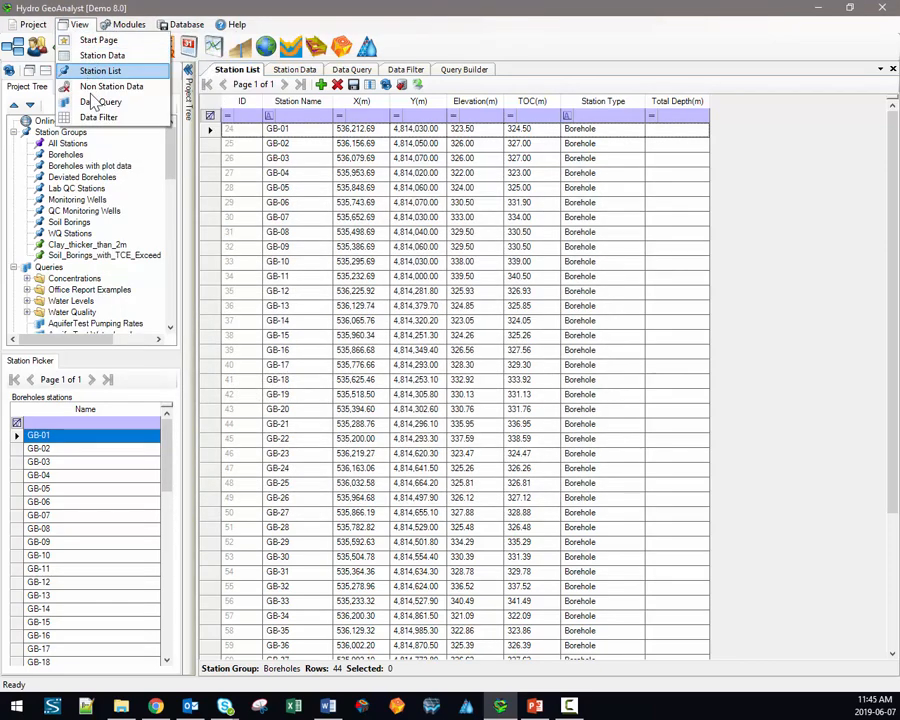
Step: Tab, split and redock the Project Tree and Station Picker panels, leaving them docked on the left
left_click(133, 28)
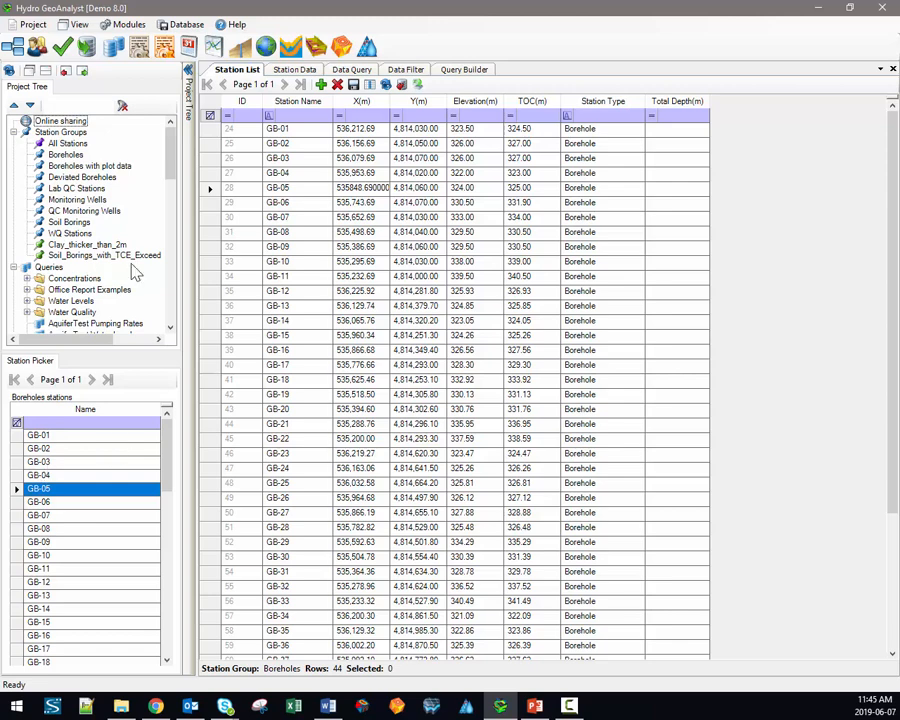
left_click(46, 72)
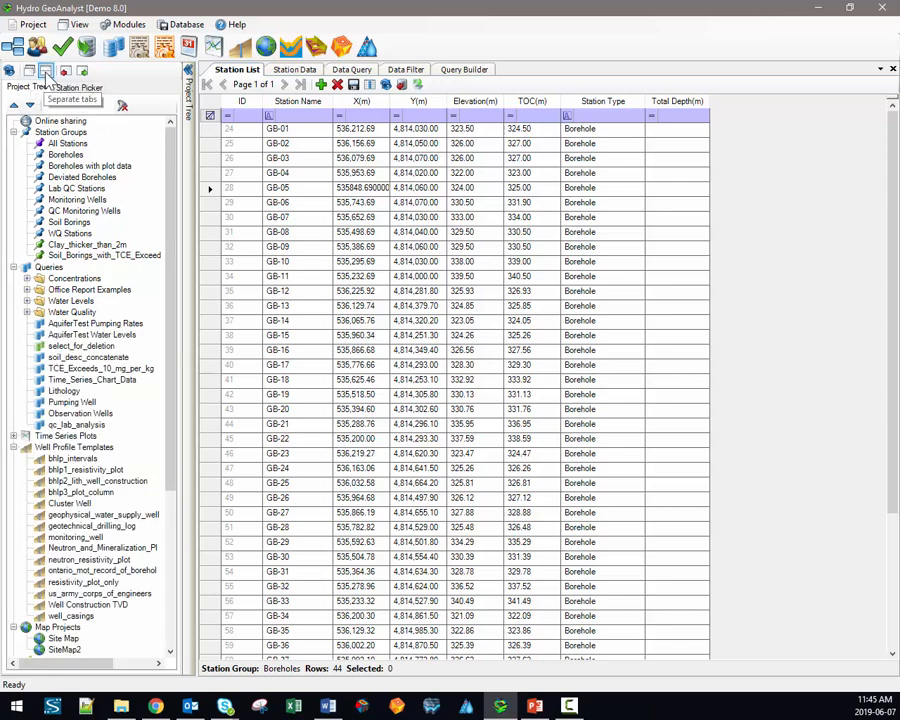
left_click(46, 72)
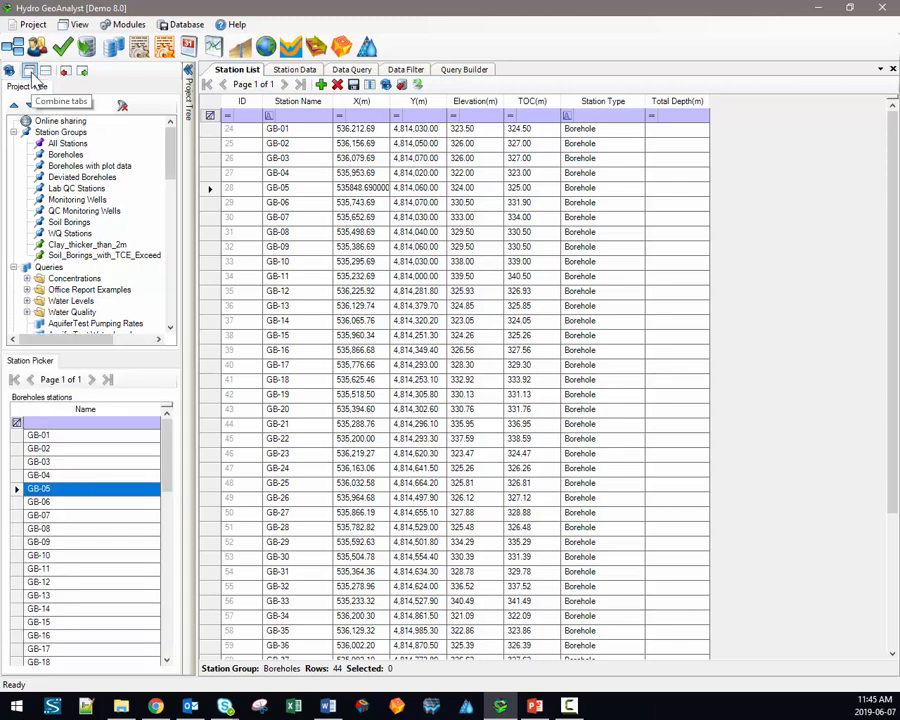
left_click(32, 75)
left_click(66, 89)
left_click(43, 89)
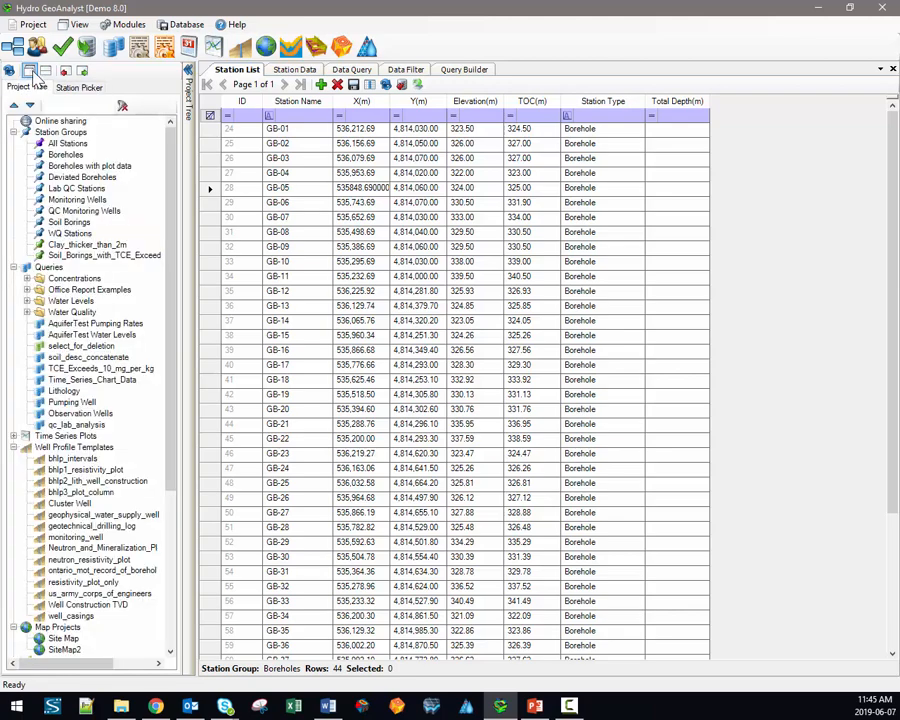
left_click(68, 89)
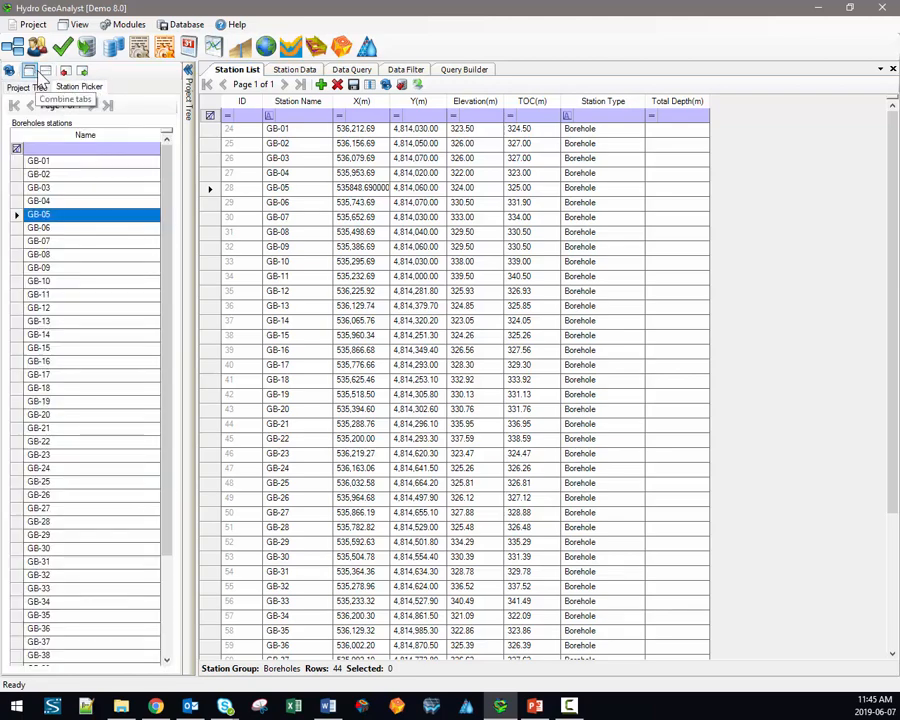
left_click(32, 73)
left_click(81, 72)
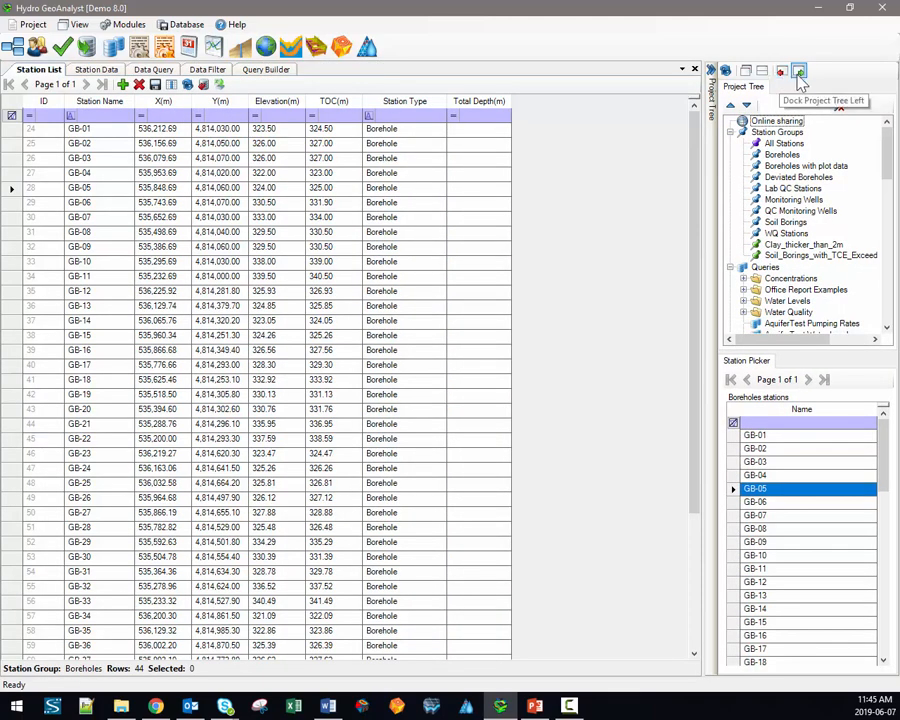
left_click(783, 73)
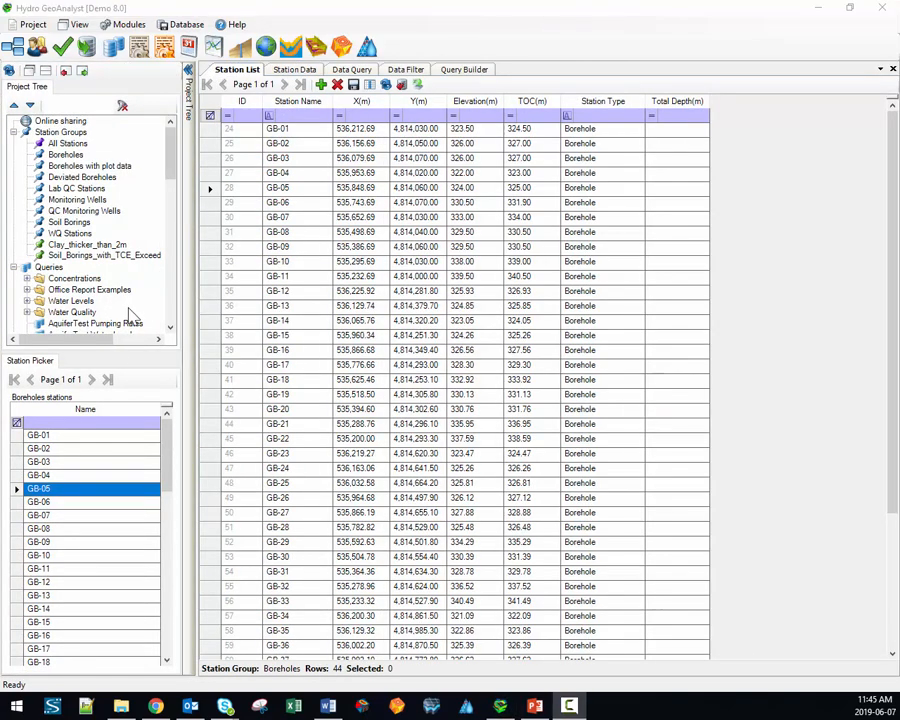
Step: Enlarge the Project Tree and open the Lithology query's 224 soil-interval rows
left_click_drag(96, 352, 90, 500)
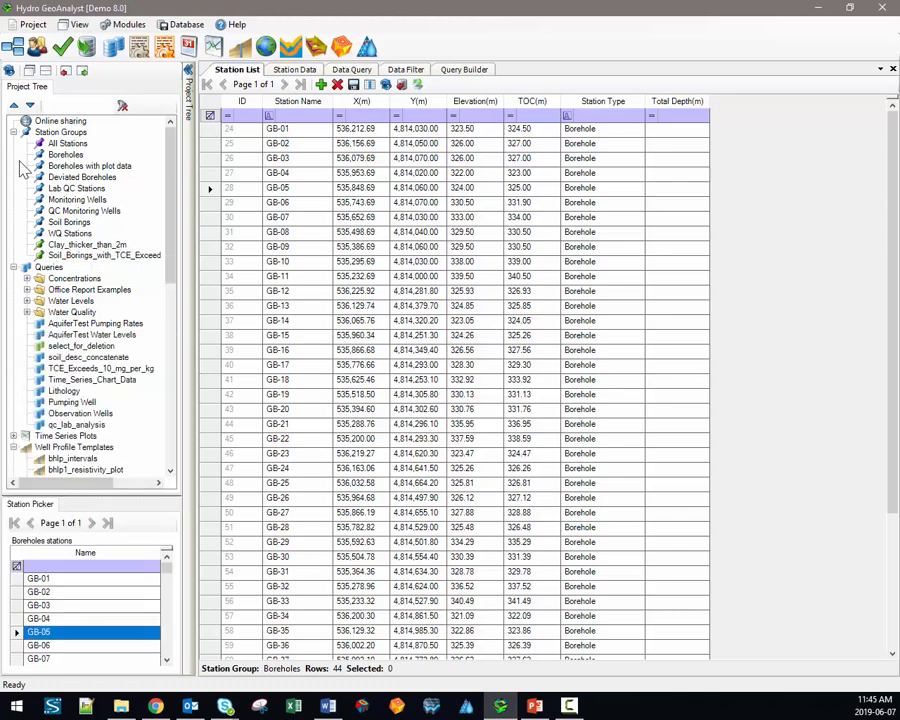
left_click_drag(172, 156, 172, 188)
scroll(60, 280, "down", 5)
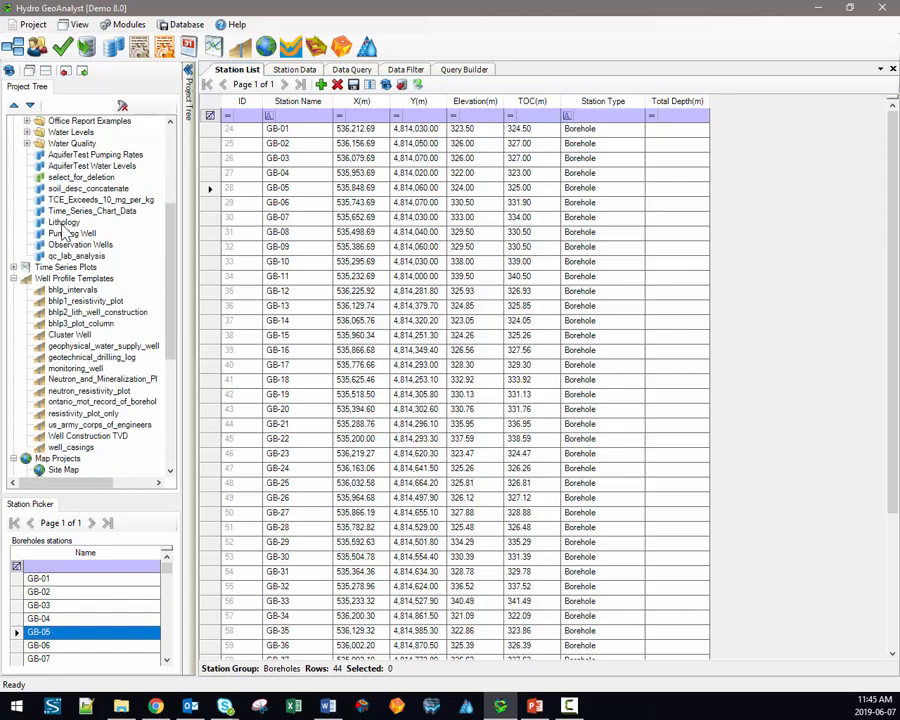
scroll(70, 262, "down", 5)
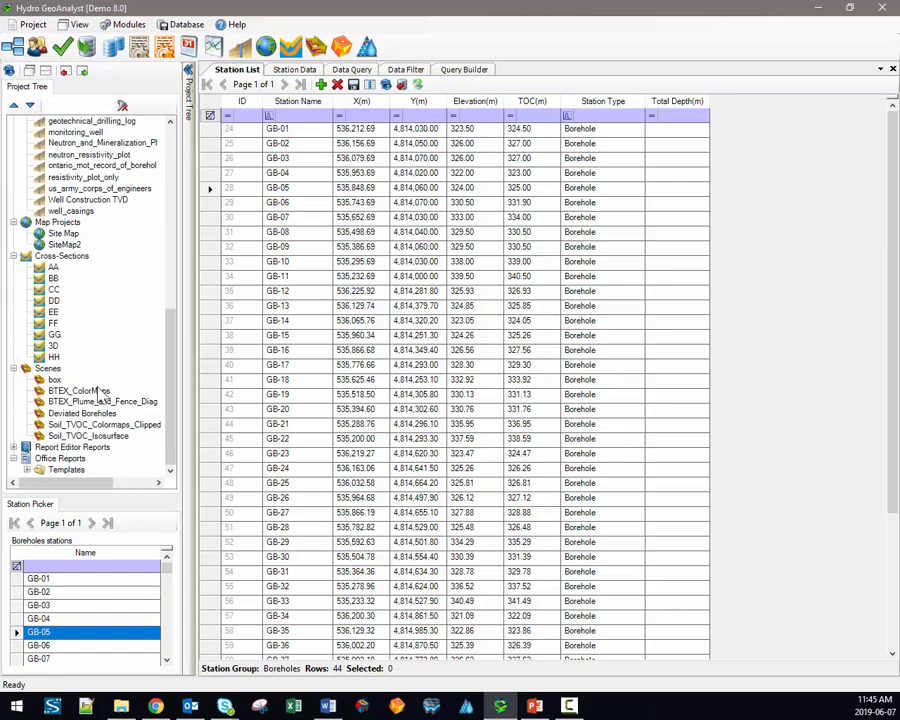
scroll(85, 396, "up", 10)
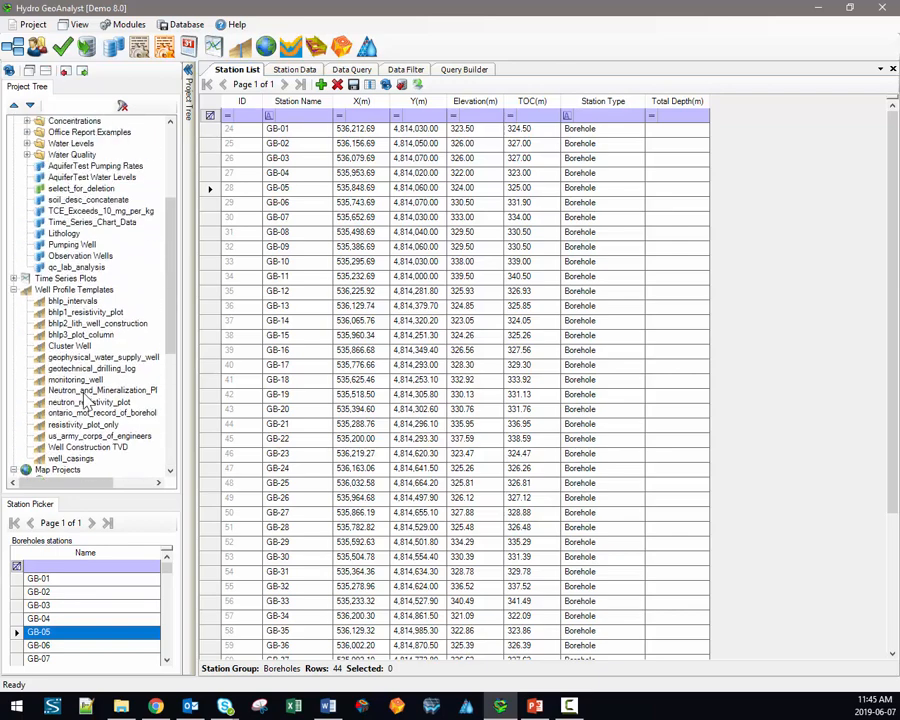
scroll(85, 398, "up", 4)
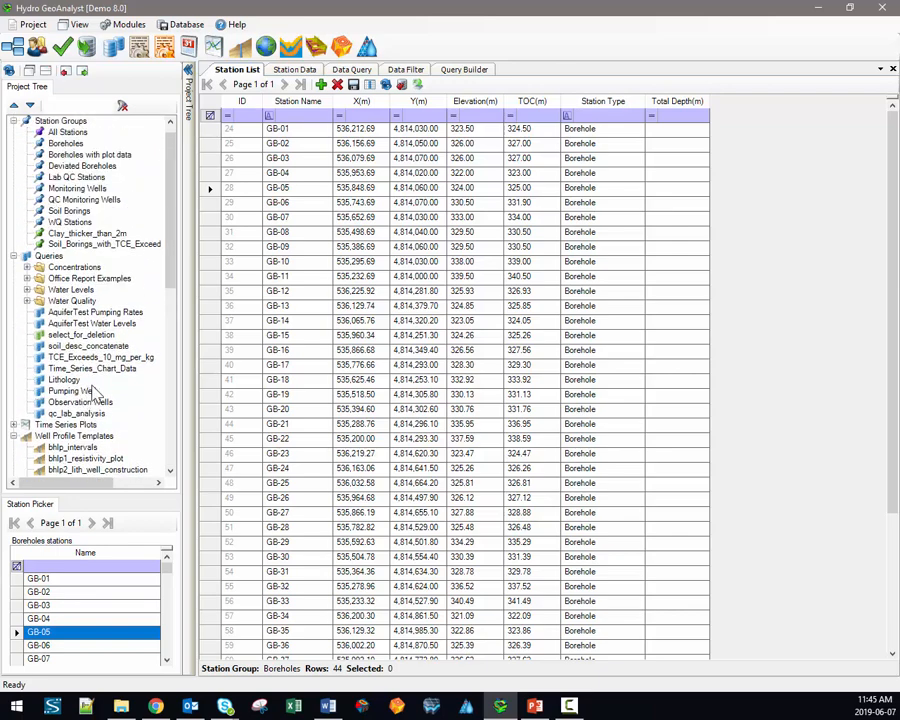
double_click(64, 381)
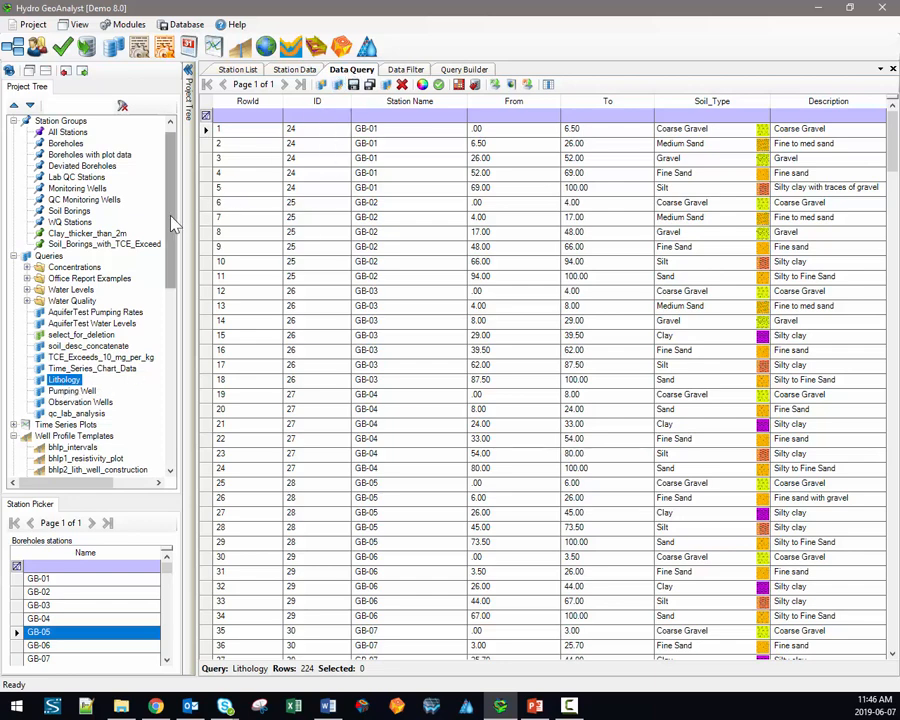
Step: Preview GB-05 with the bhlp3_plot_column well profile, then close it
scroll(100, 300, "down", 5)
double_click(75, 313)
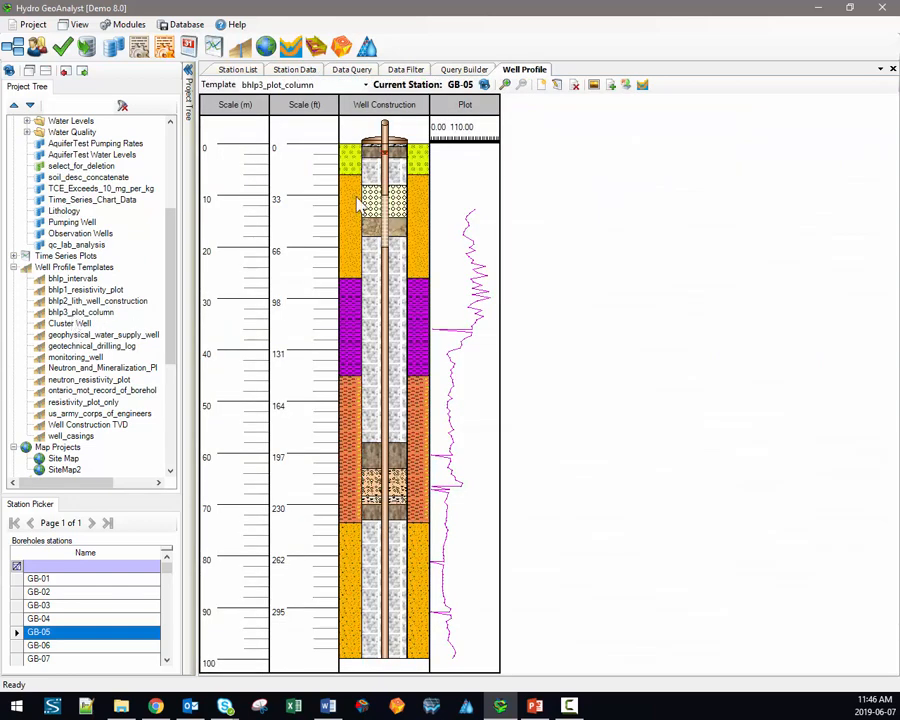
left_click(892, 69)
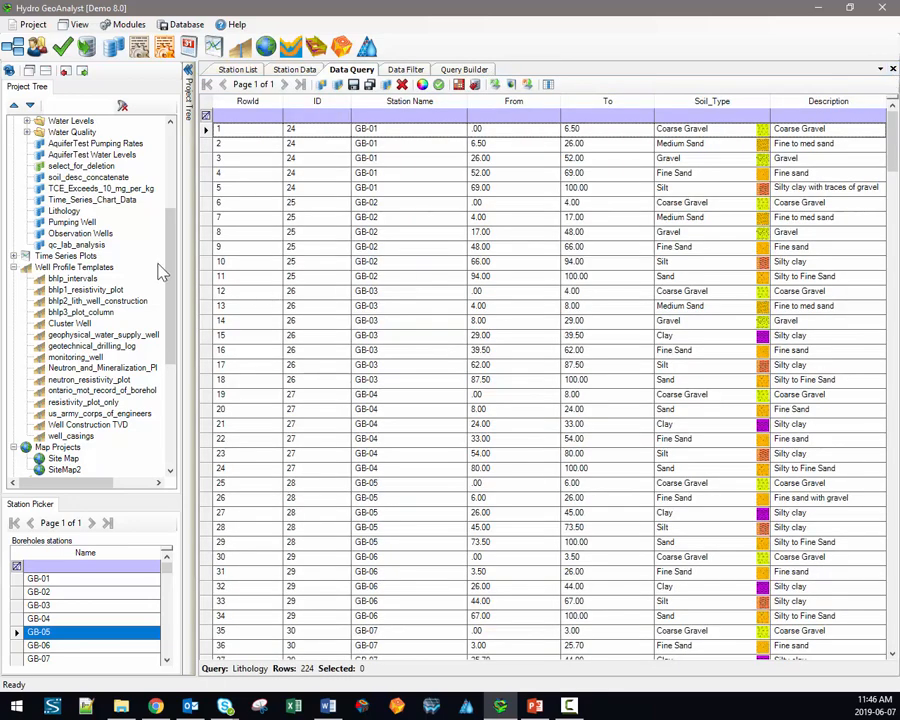
Step: Shrink the Project Tree and select the Boreholes group to list its 44 stations
scroll(165, 285, "down", 7)
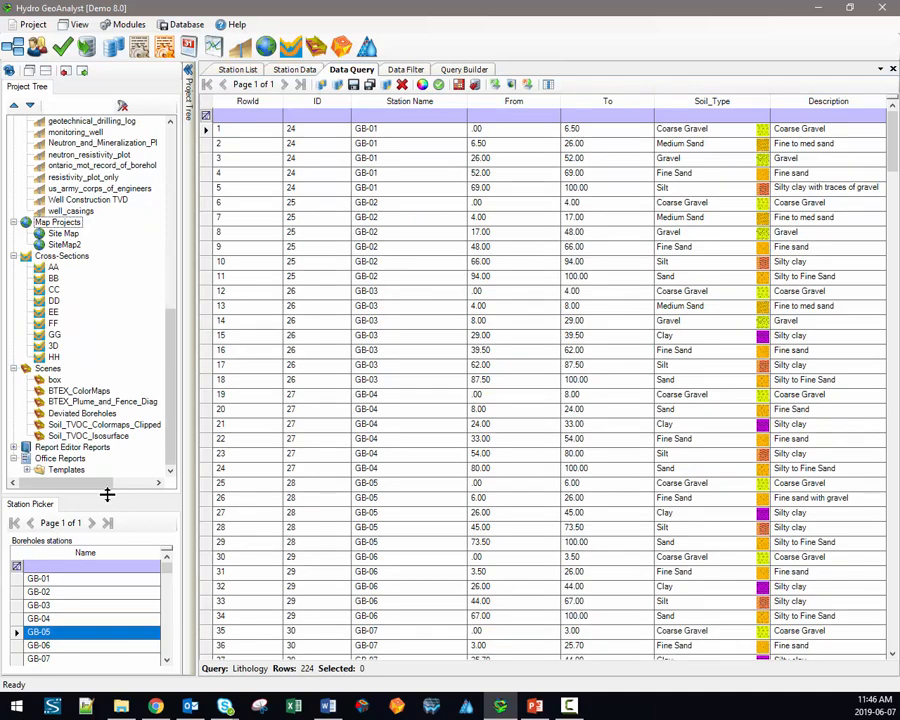
left_click_drag(107, 490, 118, 272)
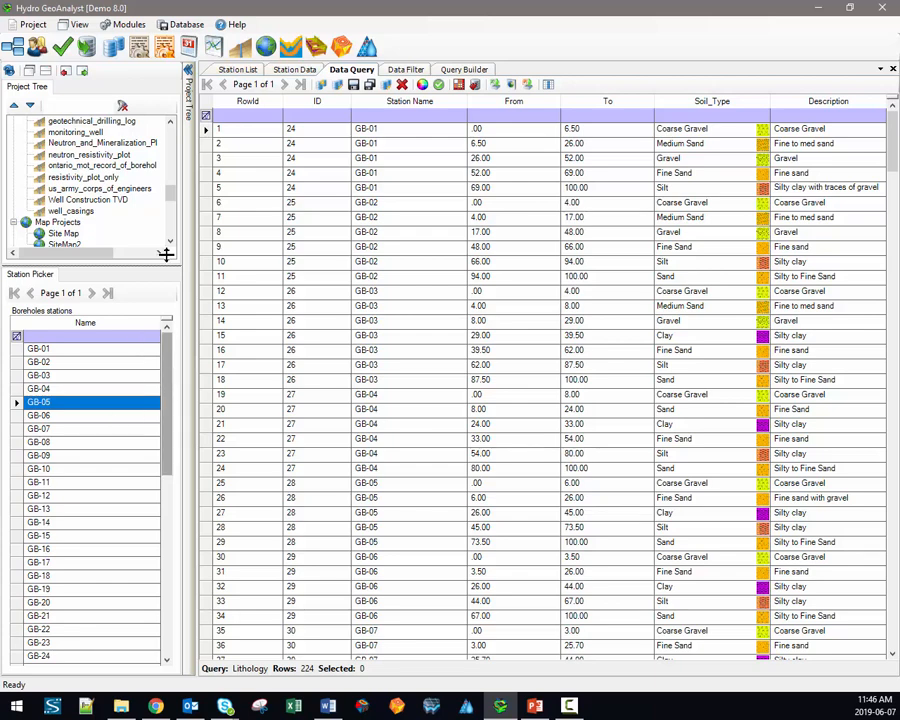
left_click_drag(172, 200, 160, 138)
left_click(63, 144)
scroll(66, 160, "down", 2)
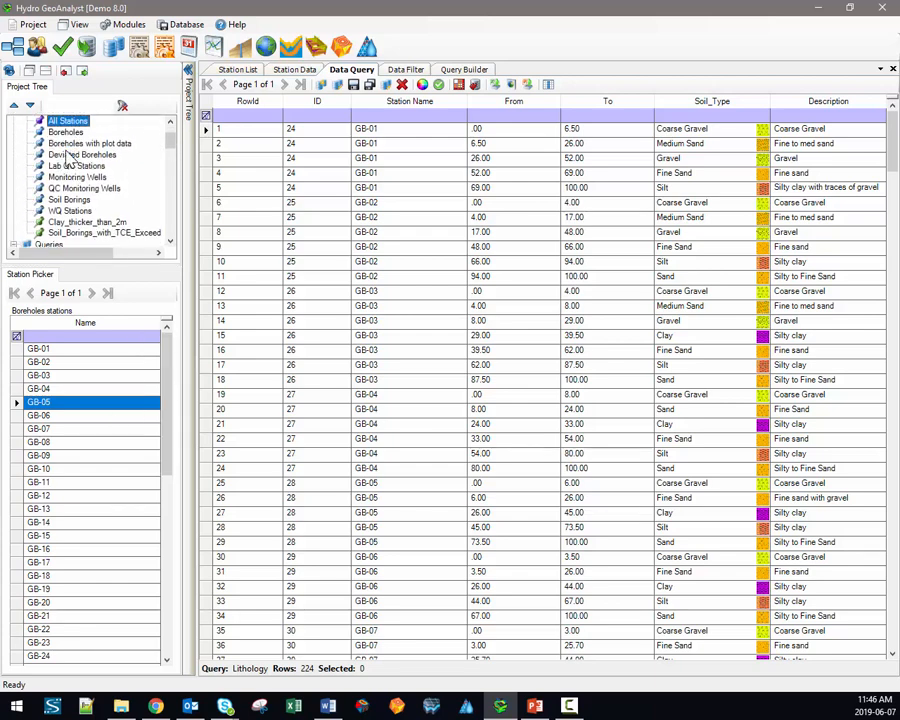
scroll(68, 168, "up", 2)
scroll(68, 163, "up", 1)
left_click(68, 156)
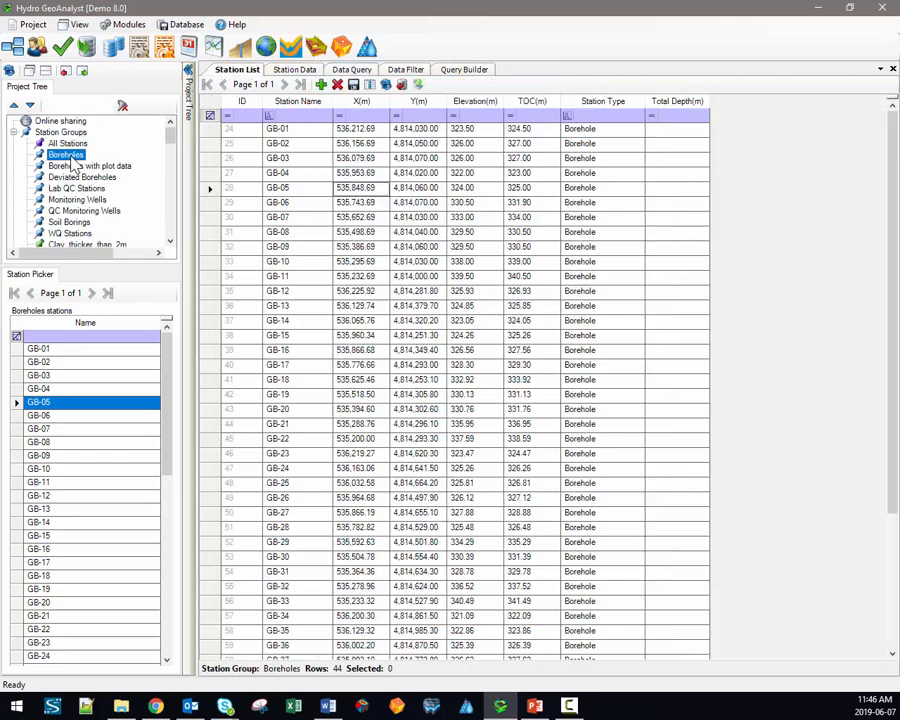
Step: Preview the Boreholes with plot data and Deviated Boreholes groups, then return to all Boreholes
left_click(72, 168)
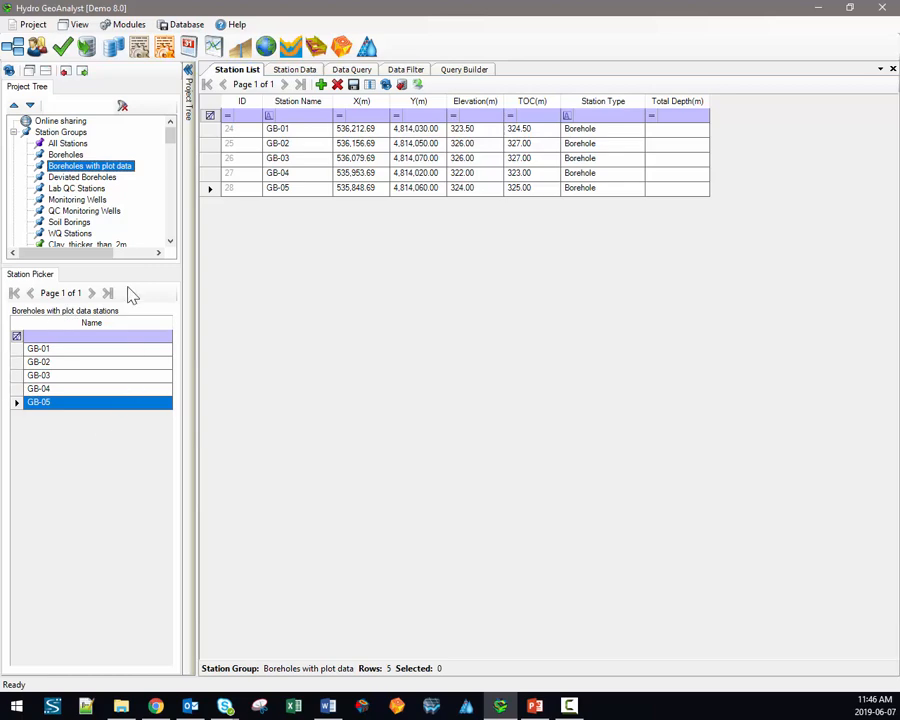
left_click(72, 177)
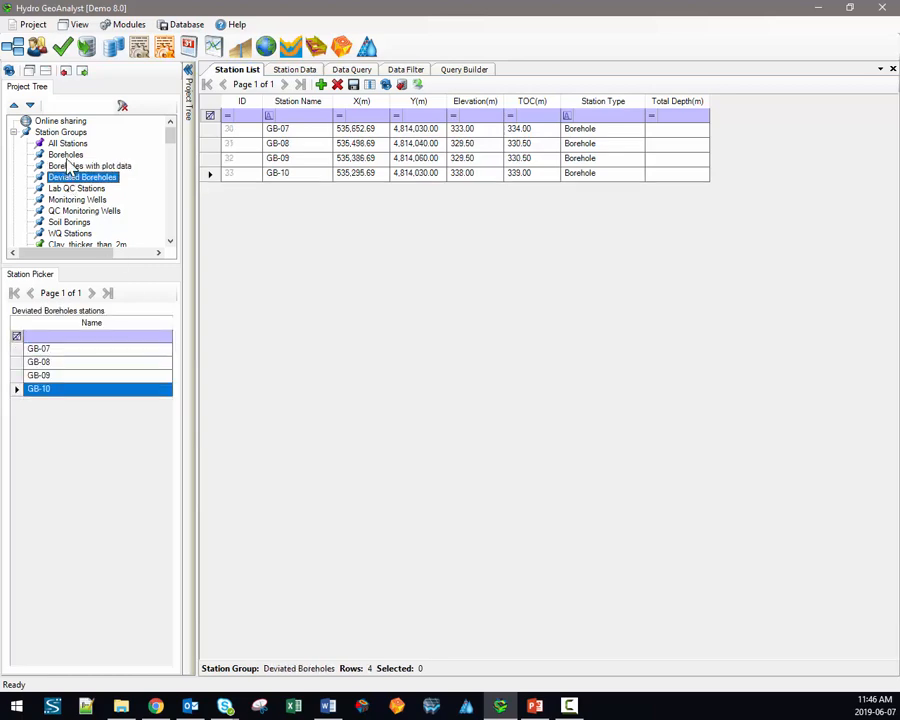
left_click(66, 155)
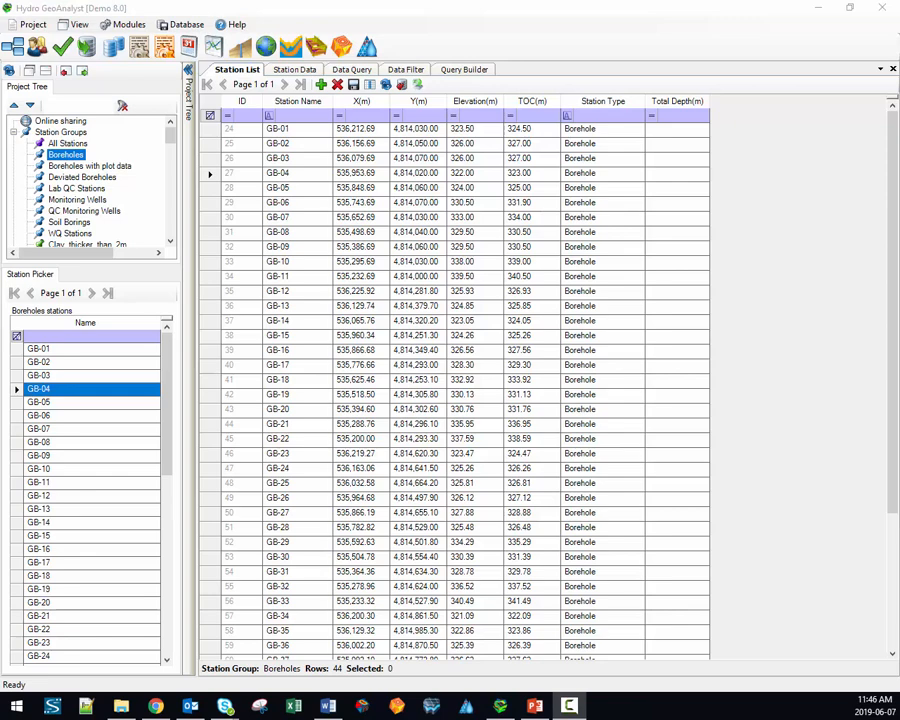
Step: Browse the Station Data, Data Query, Data Filter and Query Builder views, then list Boreholes with plot data
left_click(241, 76)
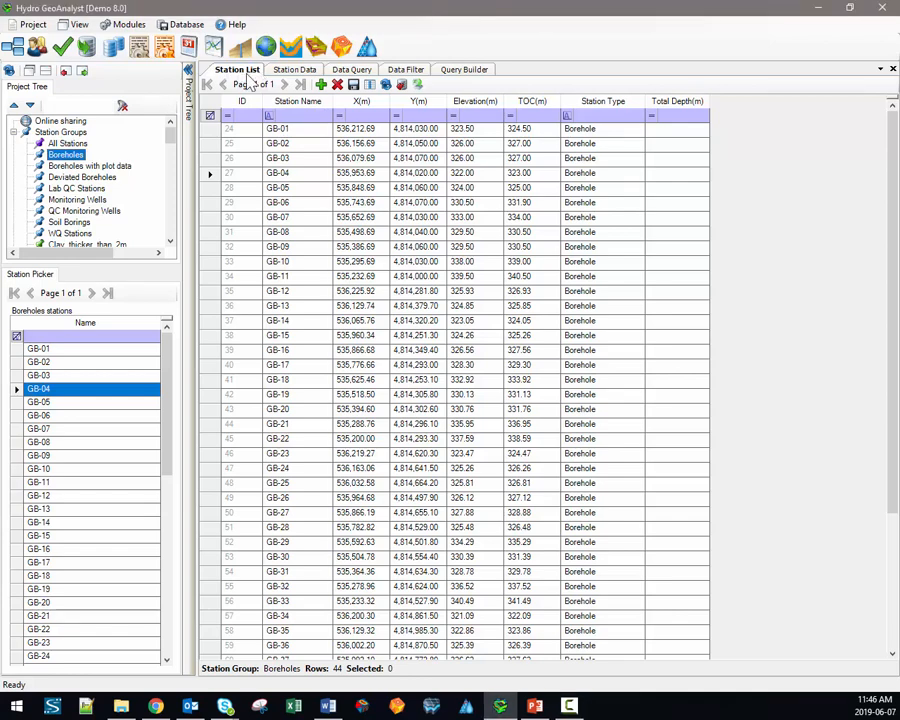
left_click(303, 72)
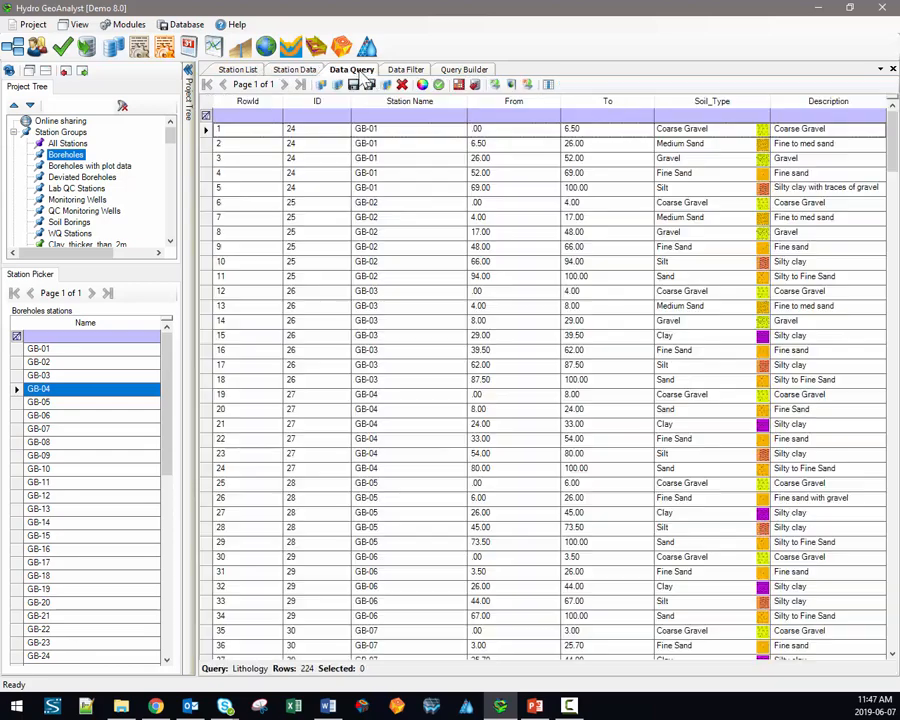
left_click(350, 70)
left_click(406, 70)
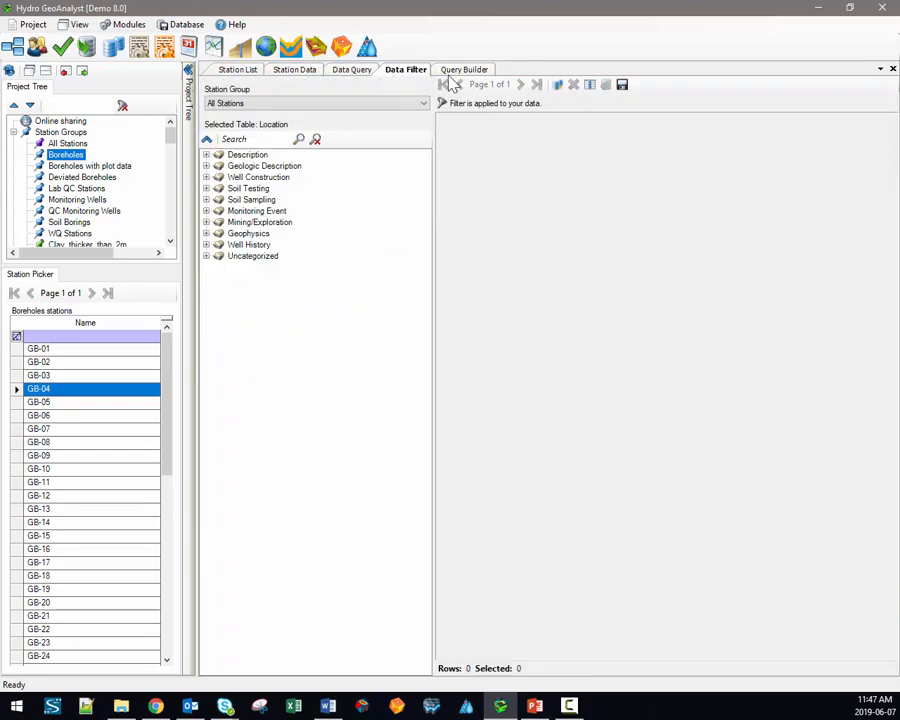
left_click(462, 70)
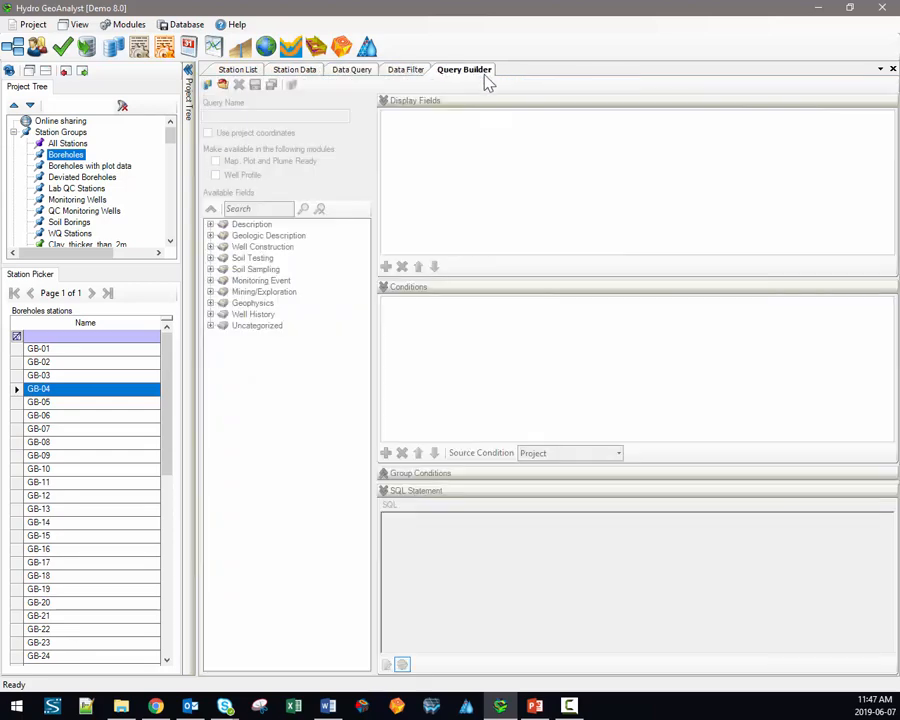
left_click(238, 72)
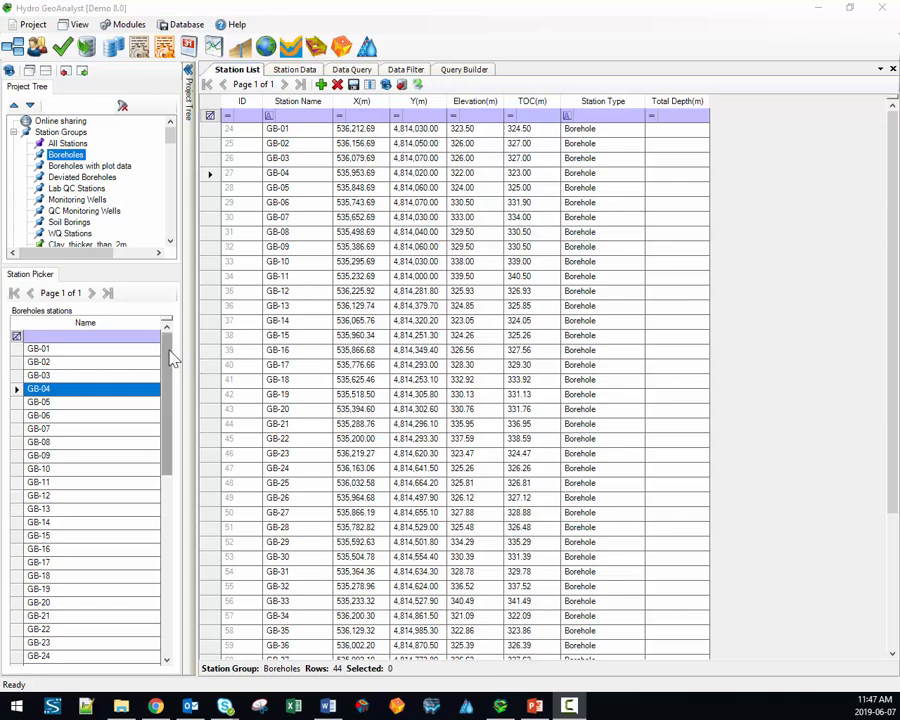
left_click(72, 168)
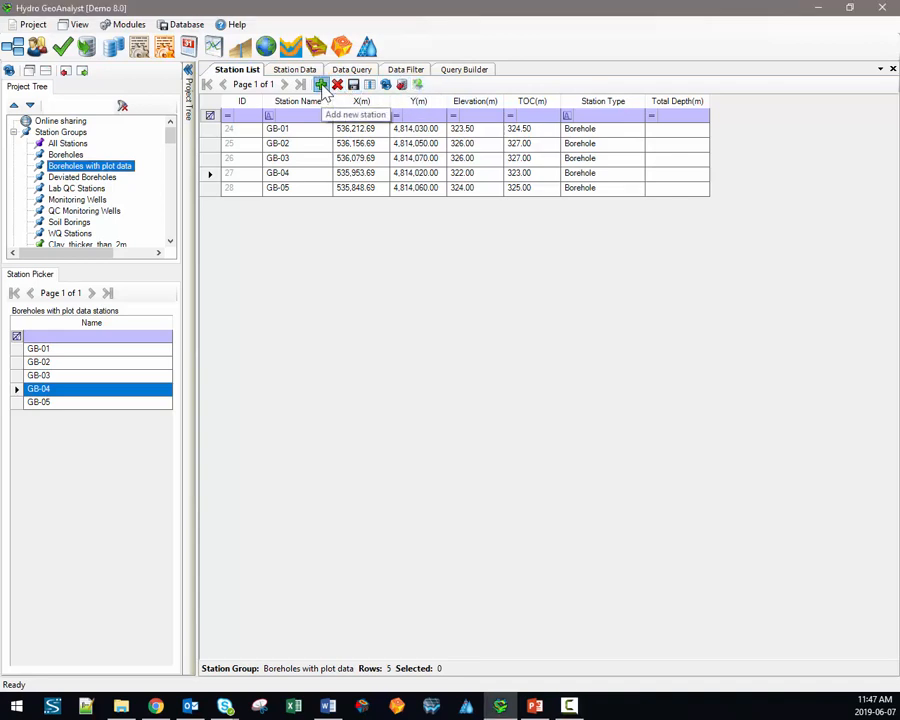
left_click(320, 84)
left_click(209, 203)
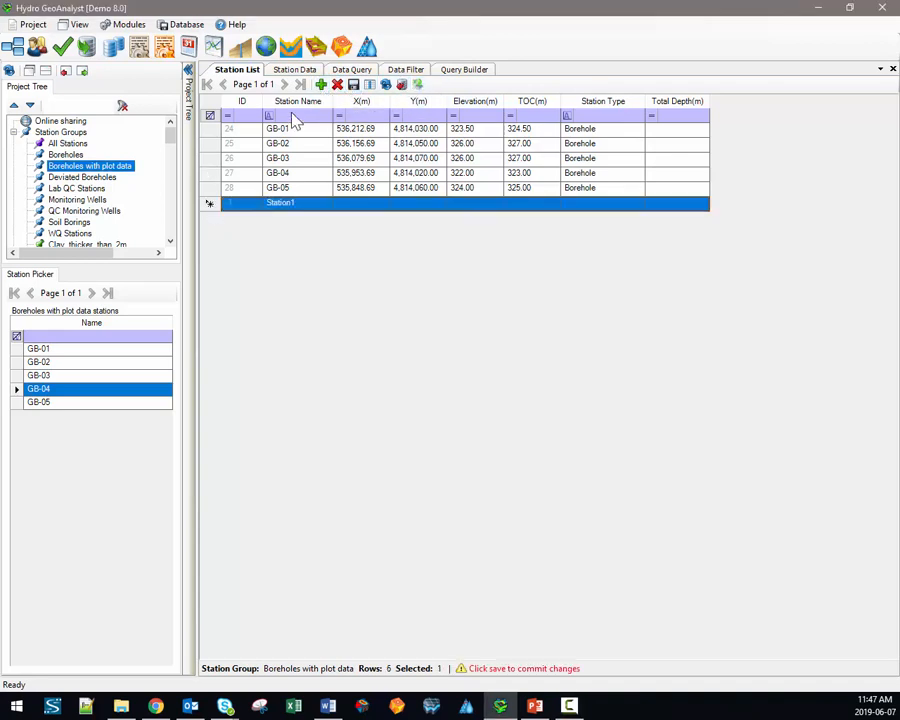
left_click(337, 84)
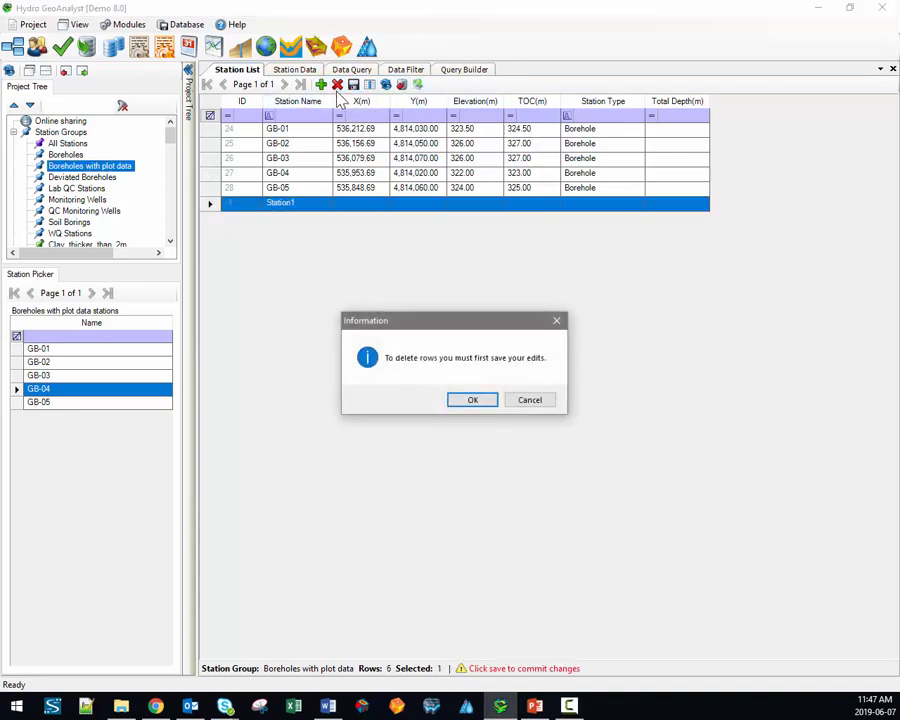
left_click(474, 401)
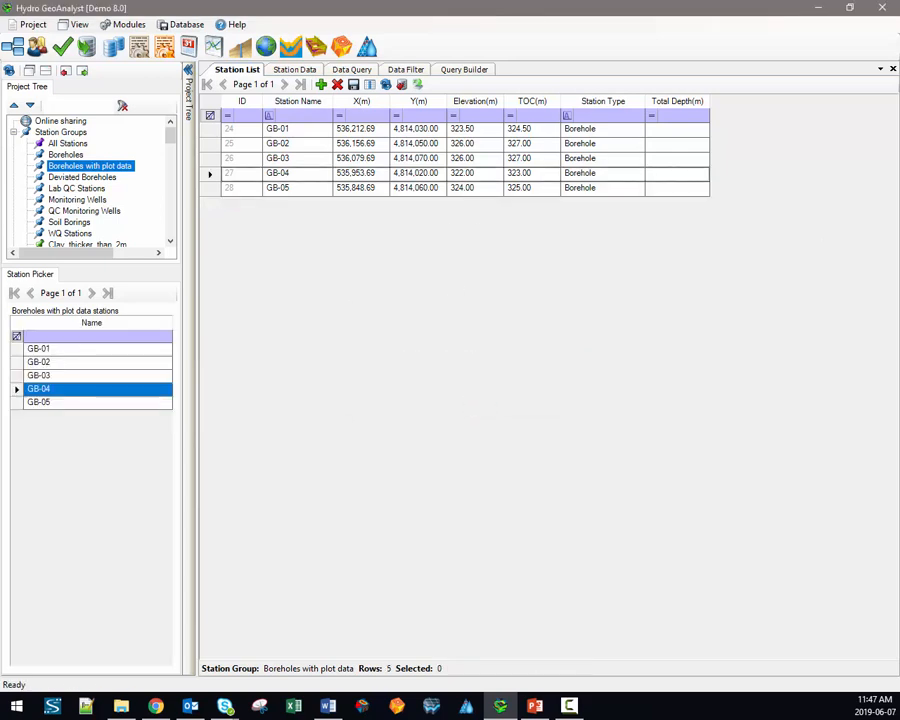
left_click(416, 129)
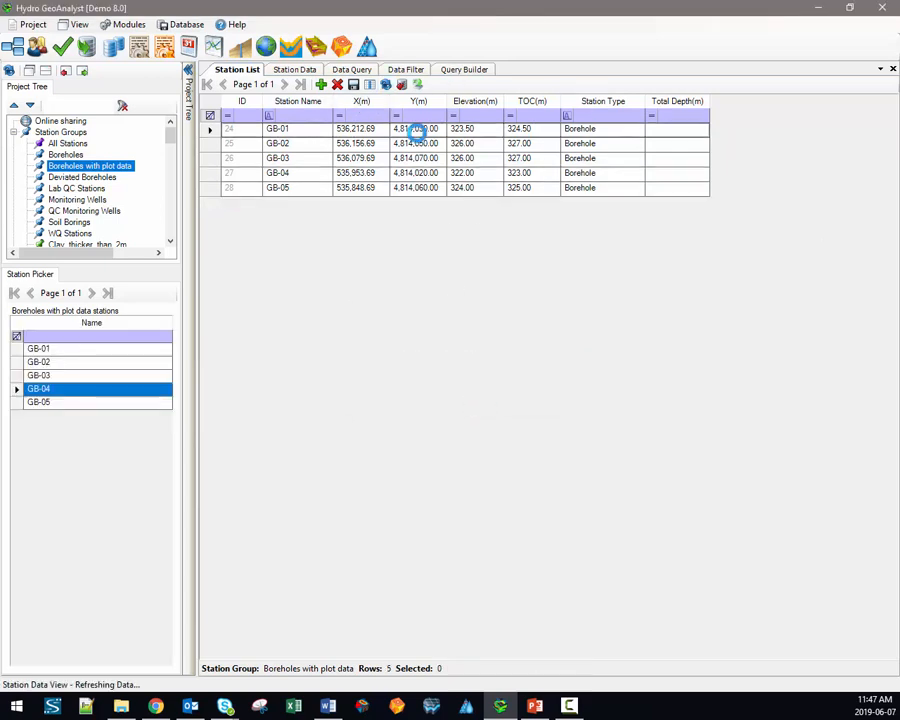
left_click(369, 86)
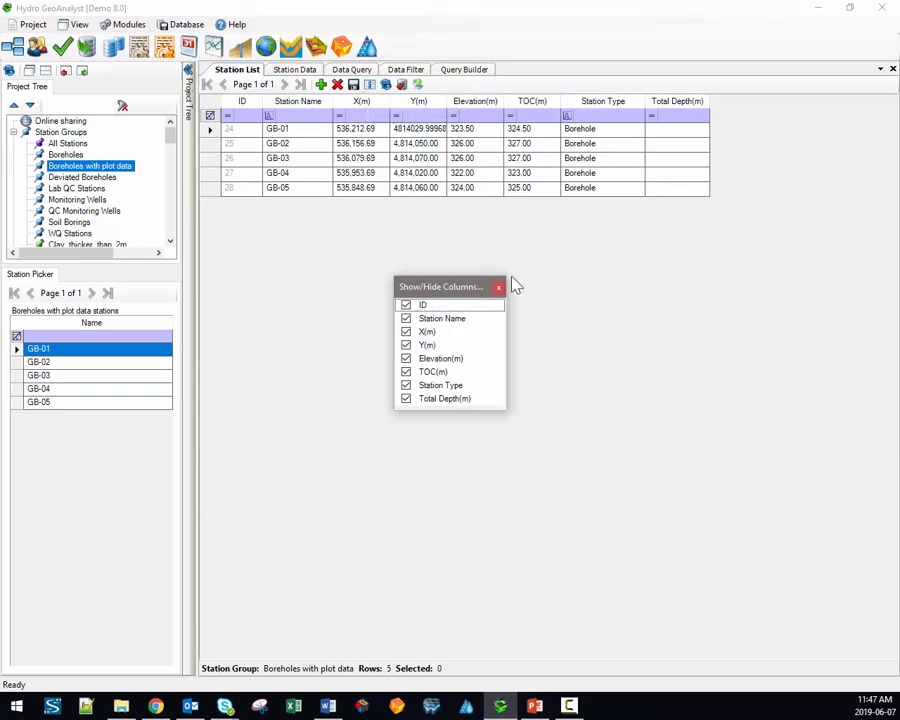
left_click(498, 287)
left_click(401, 84)
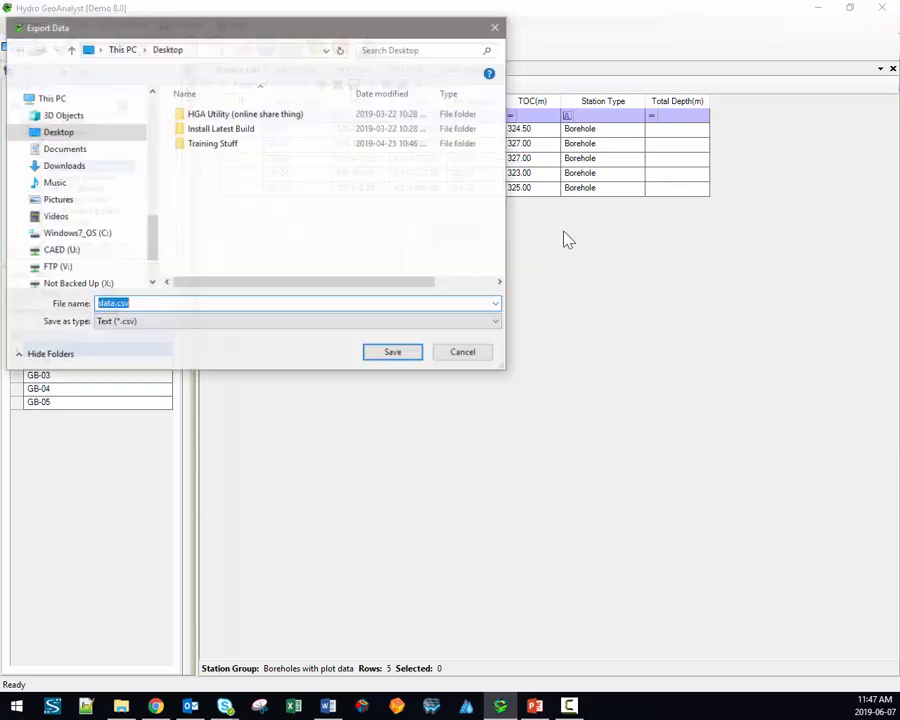
left_click(475, 356)
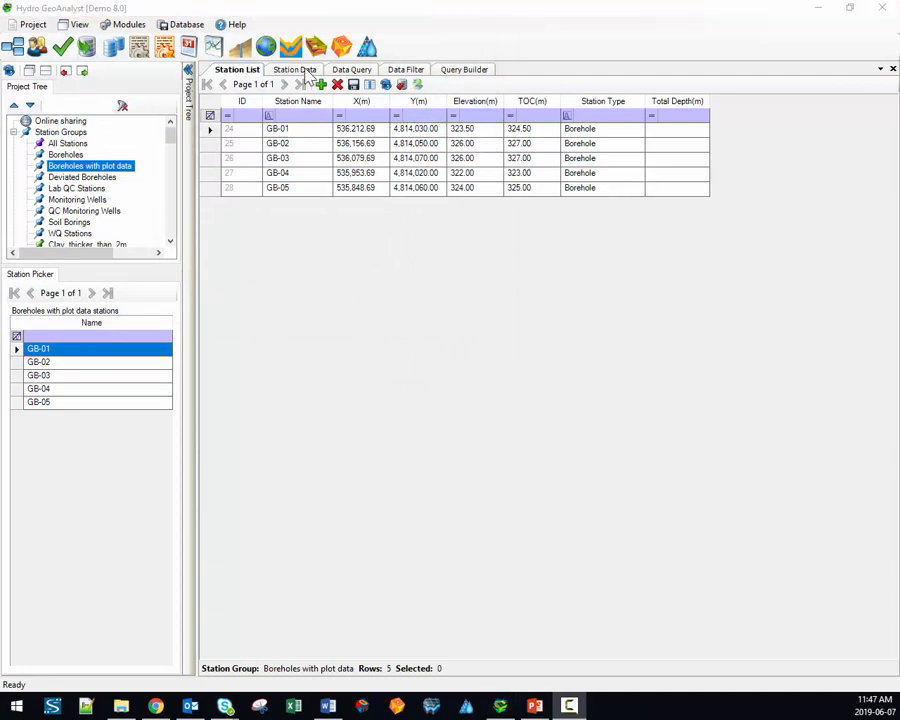
Step: Show GB-01's Monitoring Event data across Parameter Result, Water Level, Meteorology, Divers and Field Measurements tables
left_click(306, 72)
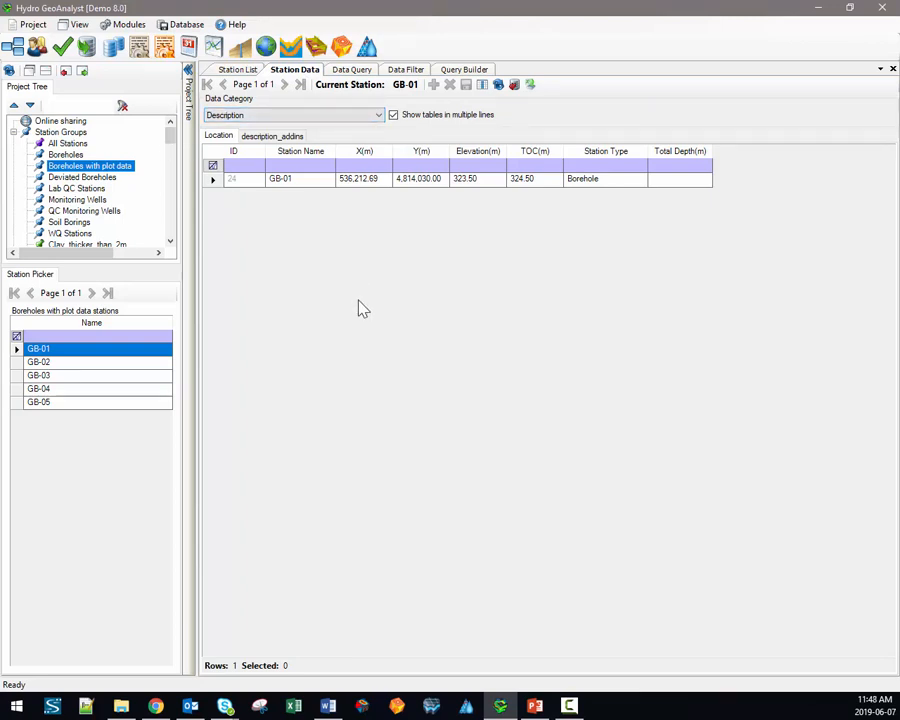
left_click(288, 117)
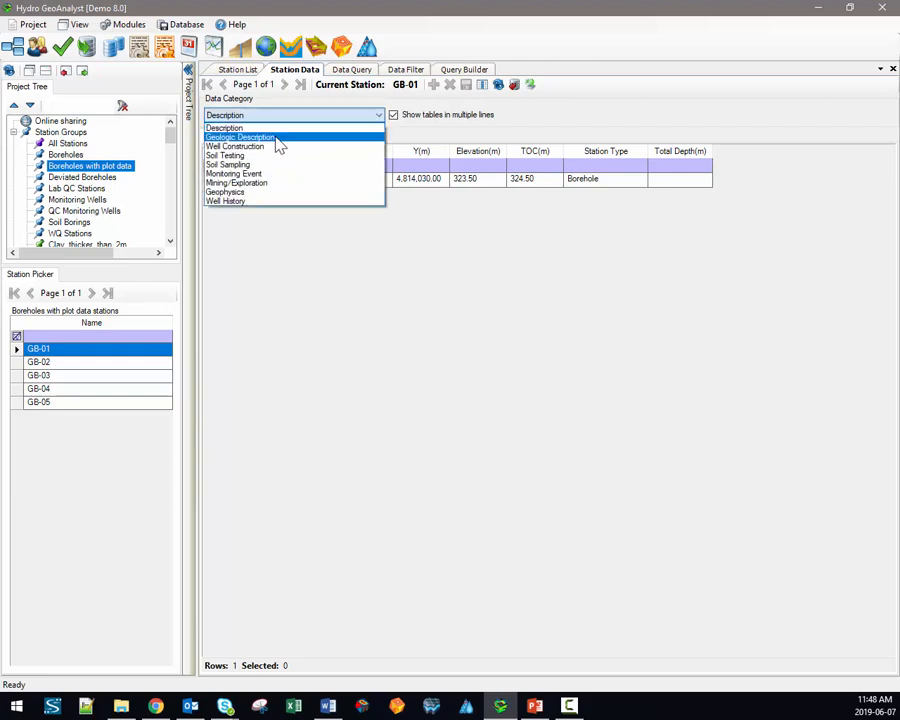
left_click(258, 174)
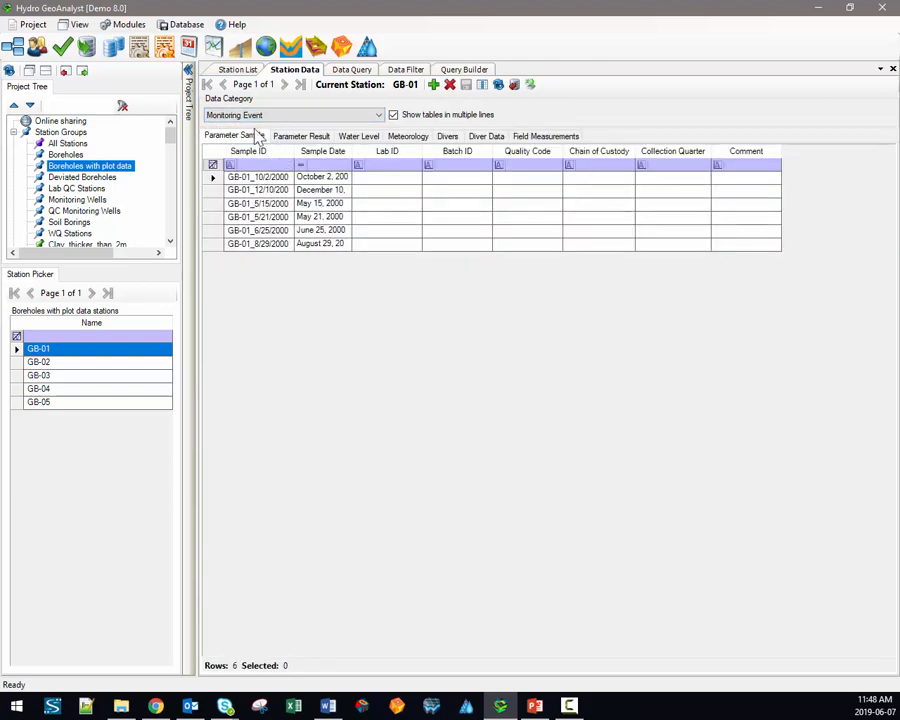
left_click(298, 137)
left_click(357, 137)
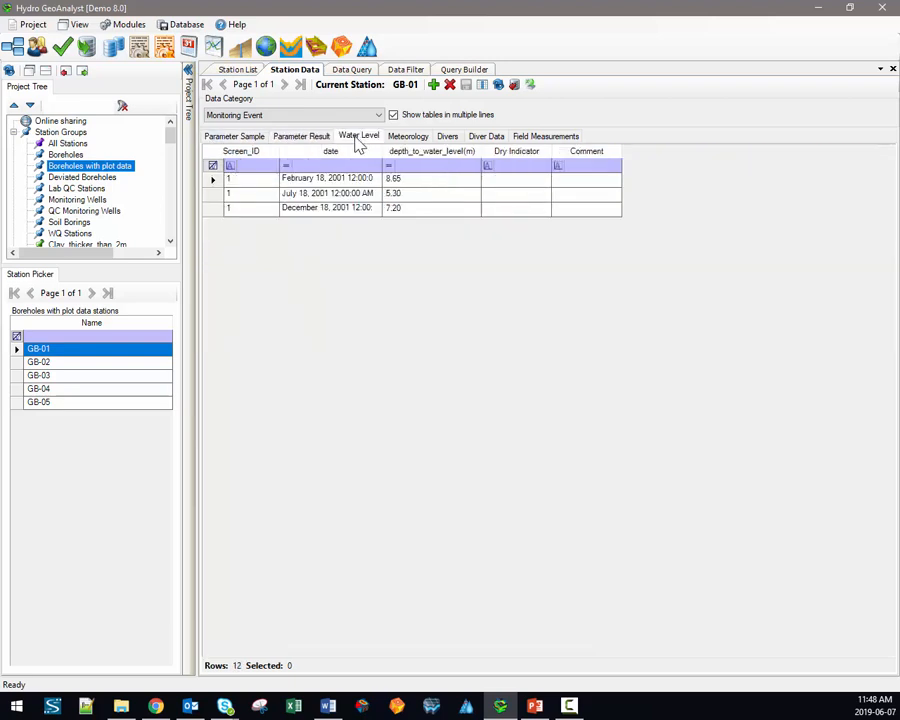
left_click(412, 140)
left_click(452, 140)
left_click(490, 139)
left_click(545, 136)
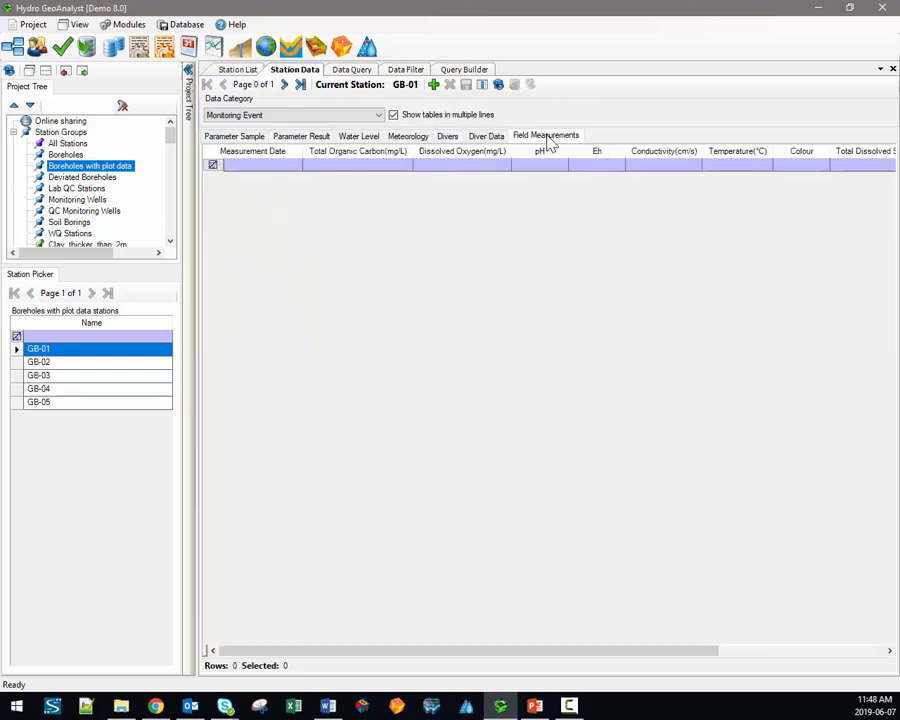
Step: Switch to the Well Construction category and view the Casing and well screen records
left_click(355, 116)
left_click(286, 148)
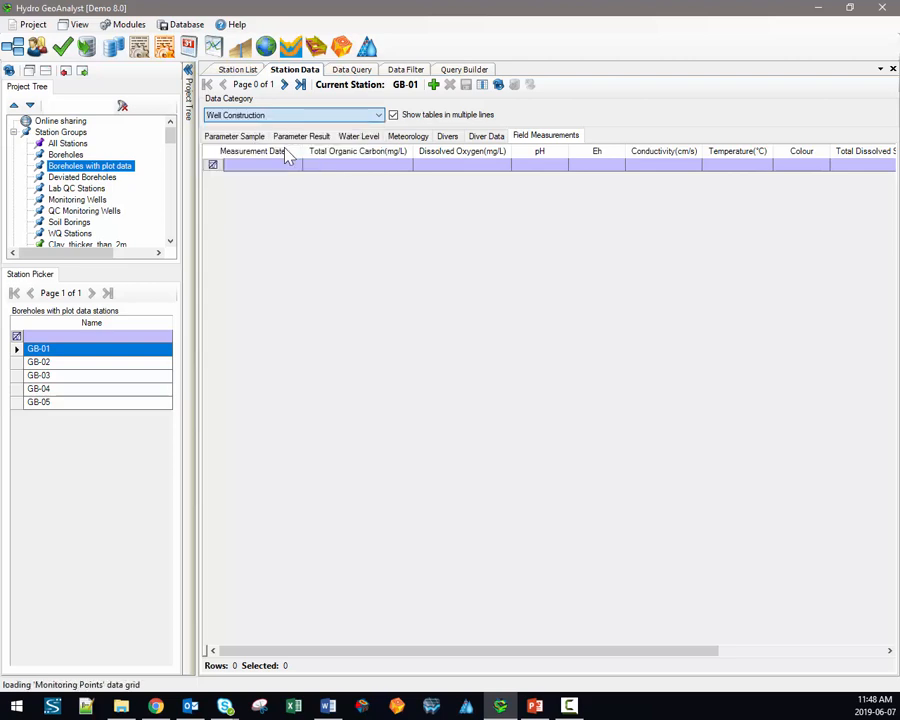
left_click(278, 138)
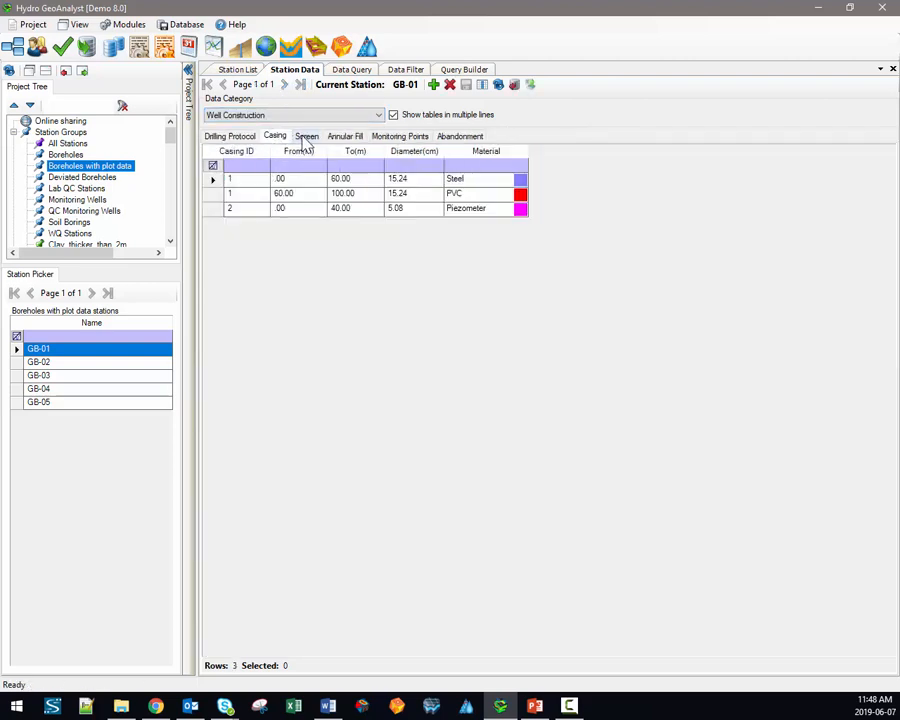
left_click(307, 137)
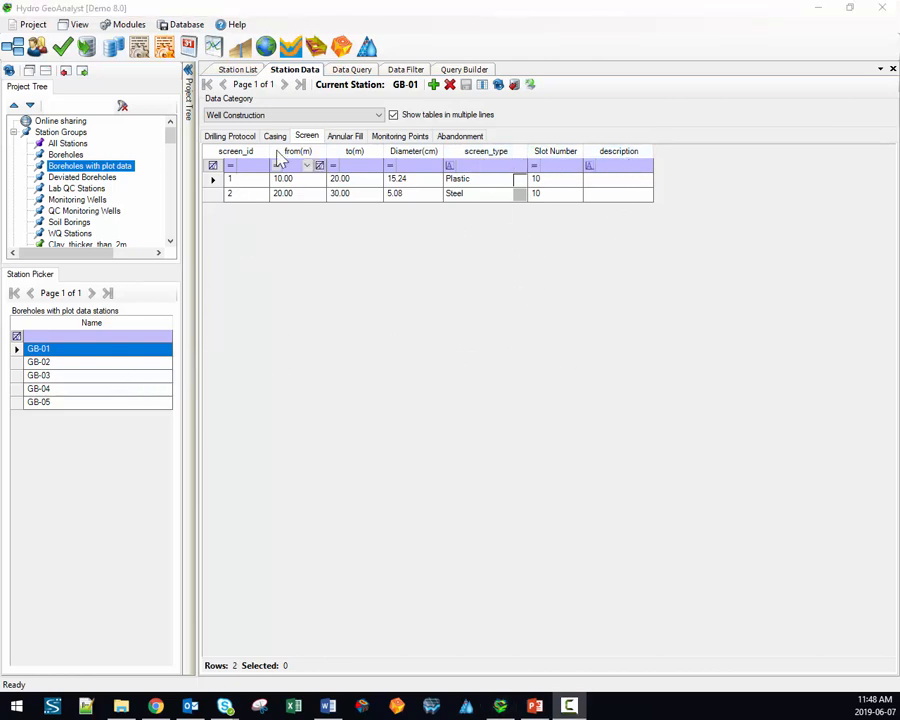
Step: Show the Soil Sampling category for station GB-02, listing samples GB-02-1 to GB-02-6
left_click(220, 116)
left_click(238, 166)
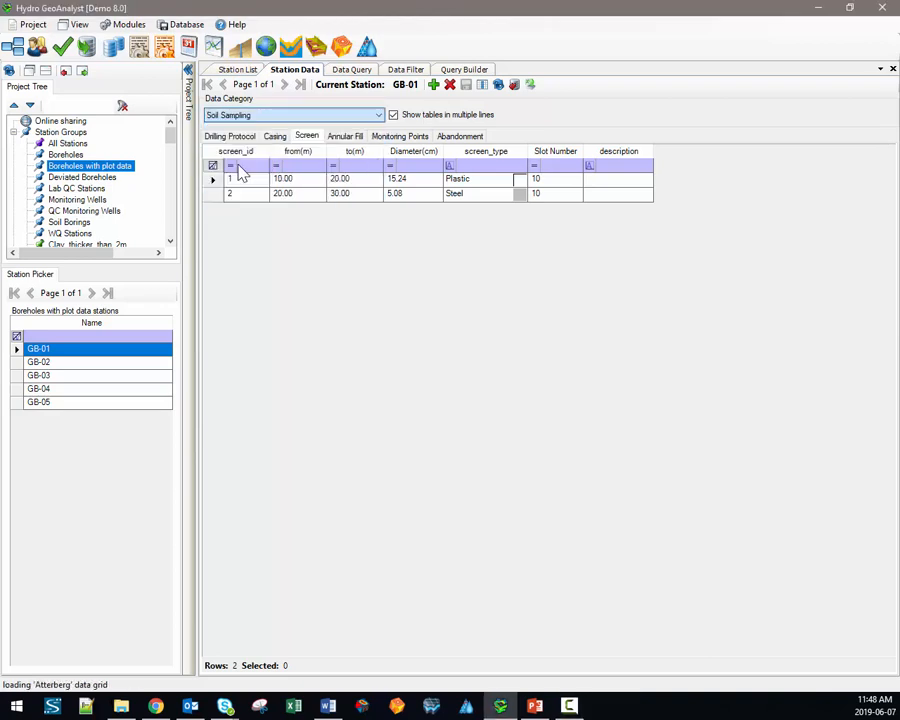
left_click(98, 360)
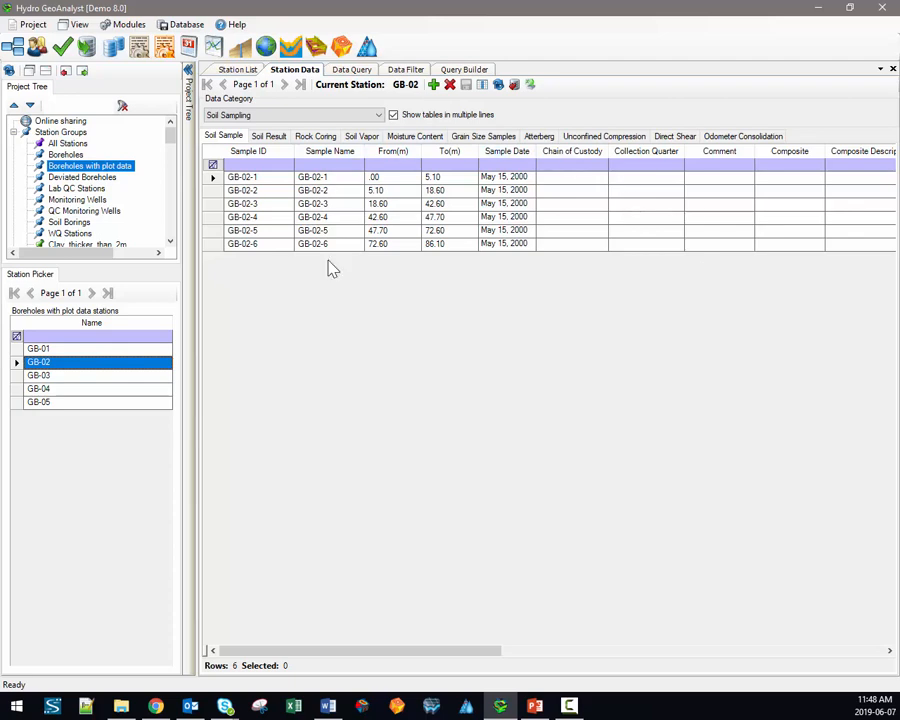
Step: Add a soil sample named Test to GB-03 with depths 1.00–2.00 and a date, and save it
key("Down")
key("Down")
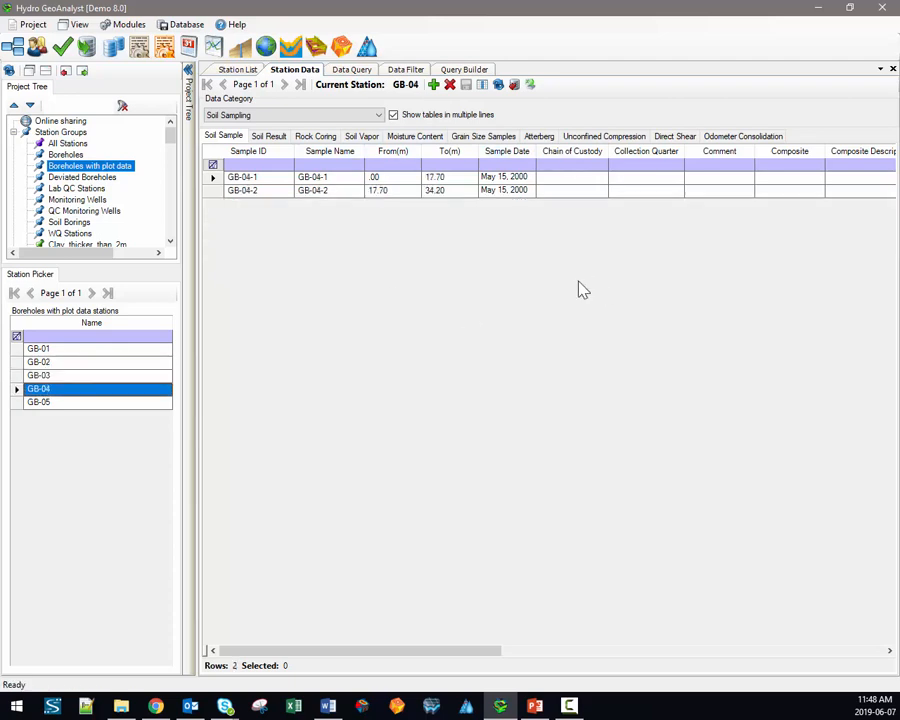
key("Up")
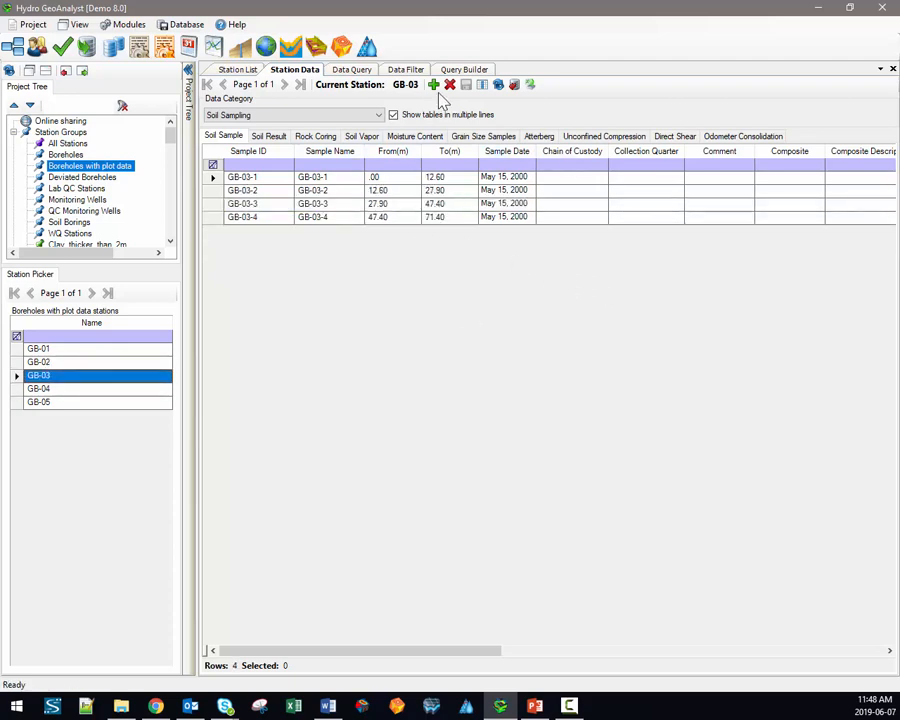
left_click(433, 84)
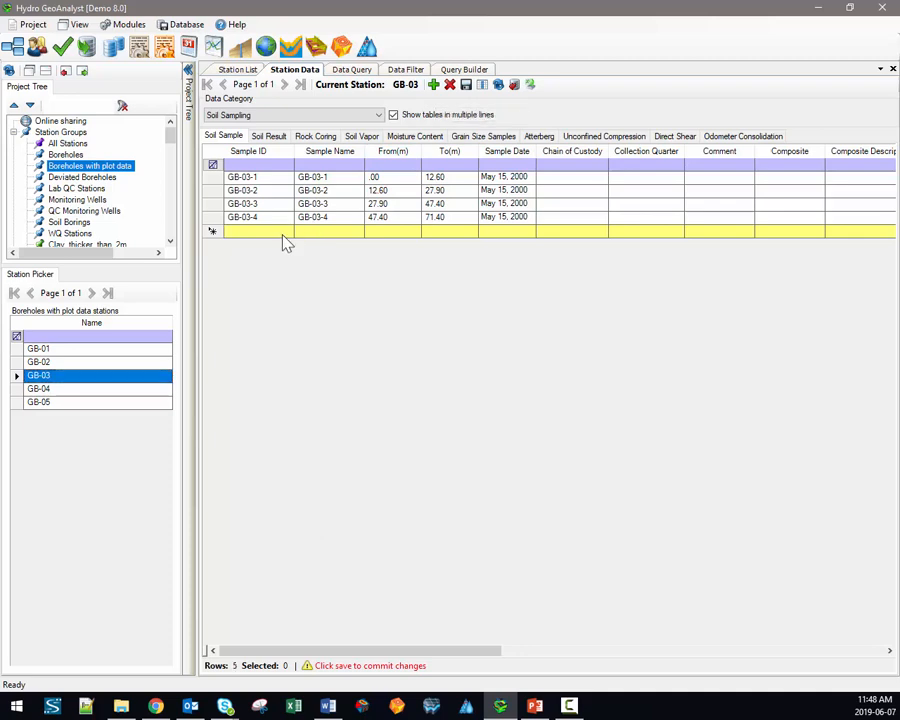
type("Test")
key("Tab")
type("Test")
key("Tab")
key("Tab")
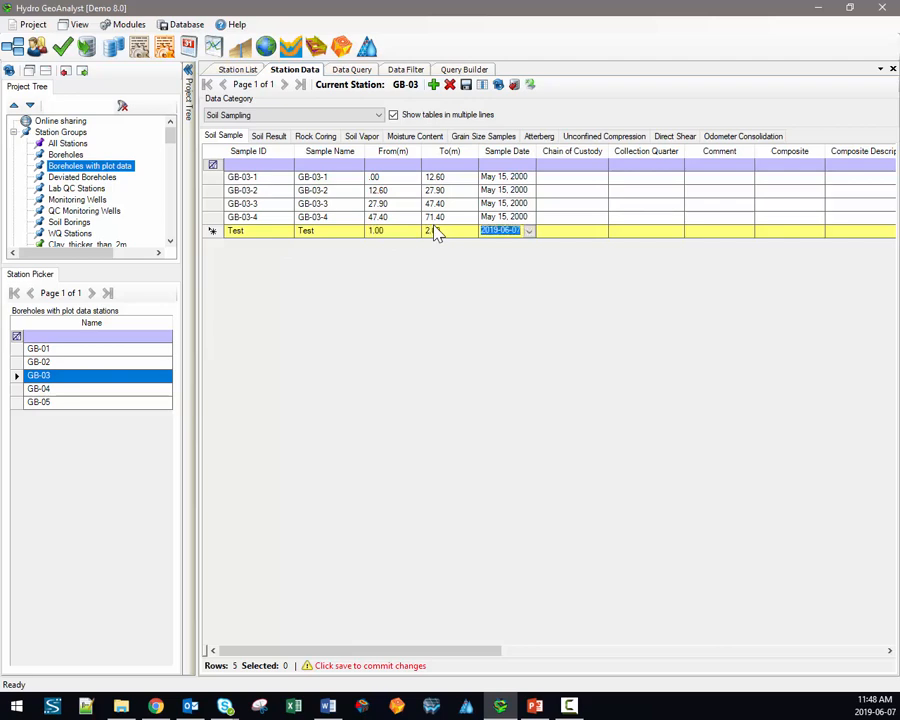
left_click(579, 226)
left_click(612, 204)
left_click(468, 88)
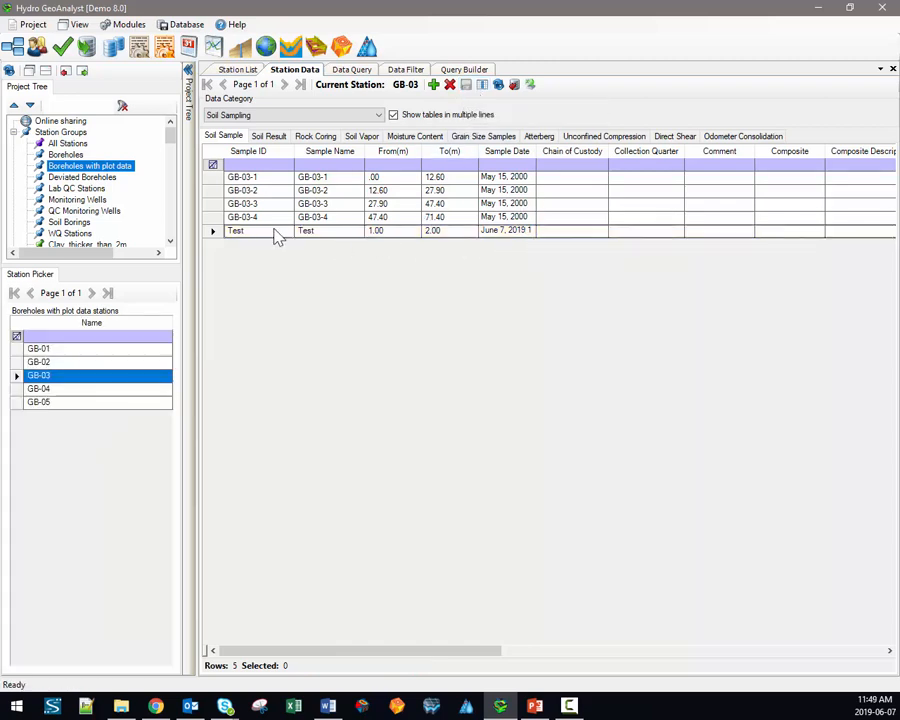
Step: Delete the Test sample and save, leaving GB-03 with its four original samples
left_click(215, 232)
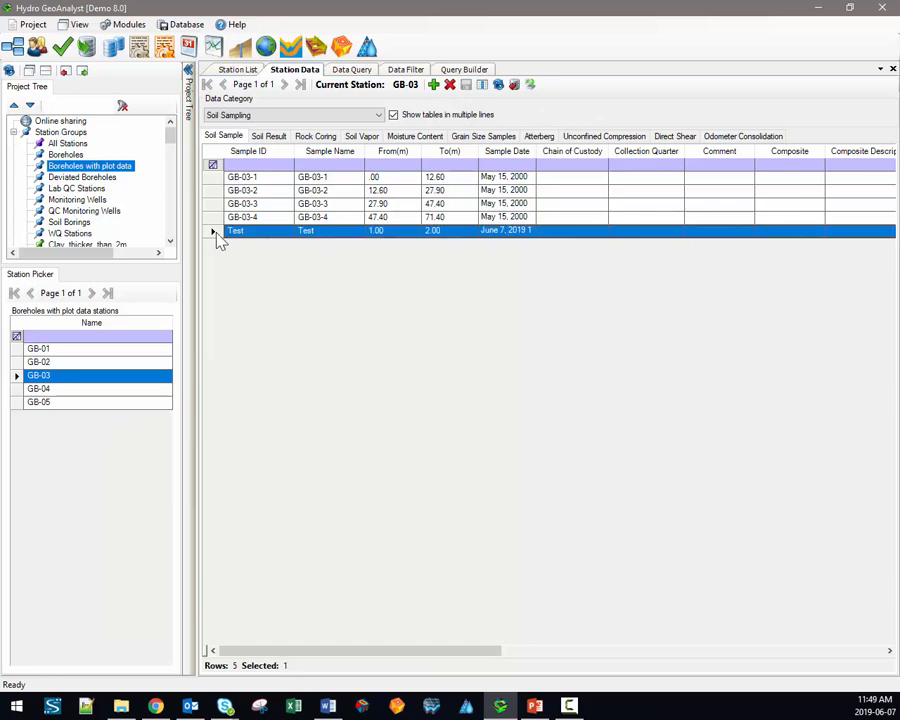
left_click(449, 84)
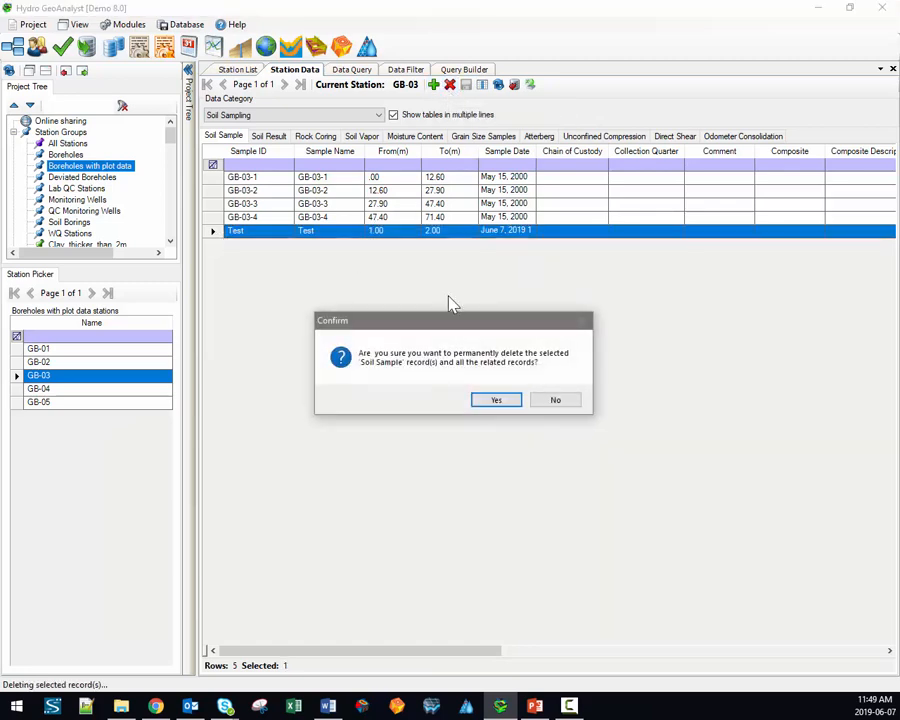
left_click(497, 399)
left_click(466, 85)
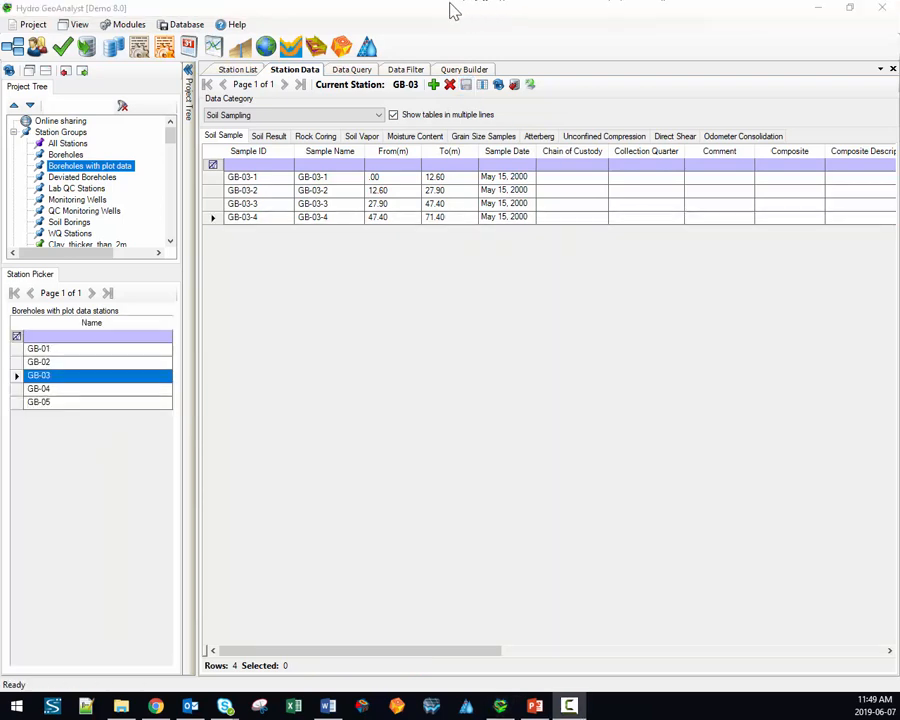
left_click(403, 72)
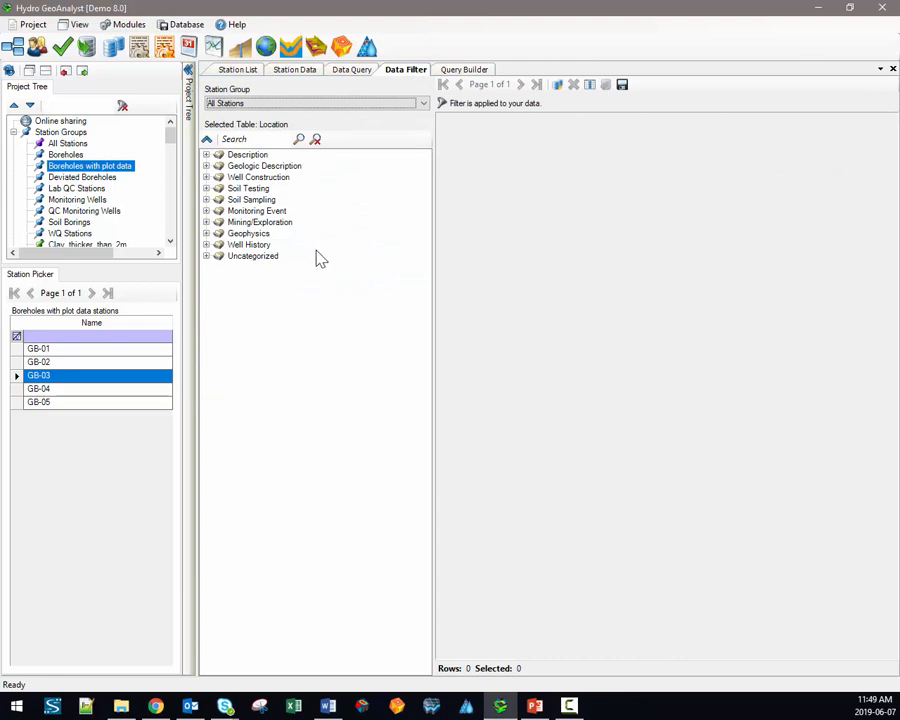
Step: Load the Soil Sample table with a wider sample_id column, then list all 152 stations
left_click(206, 199)
left_click(260, 211)
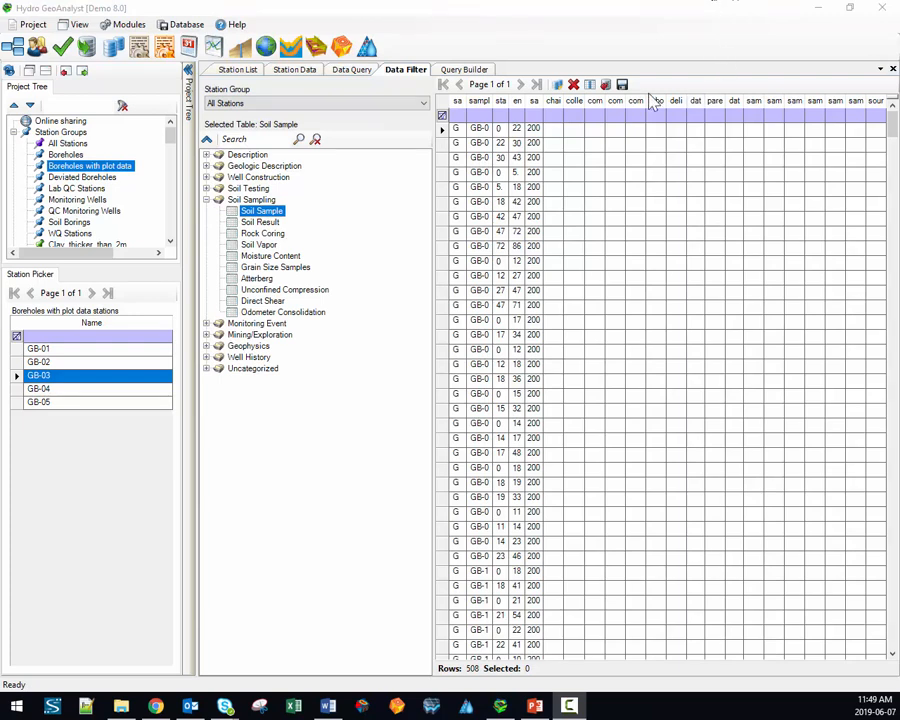
left_click_drag(465, 100, 580, 101)
left_click(550, 100)
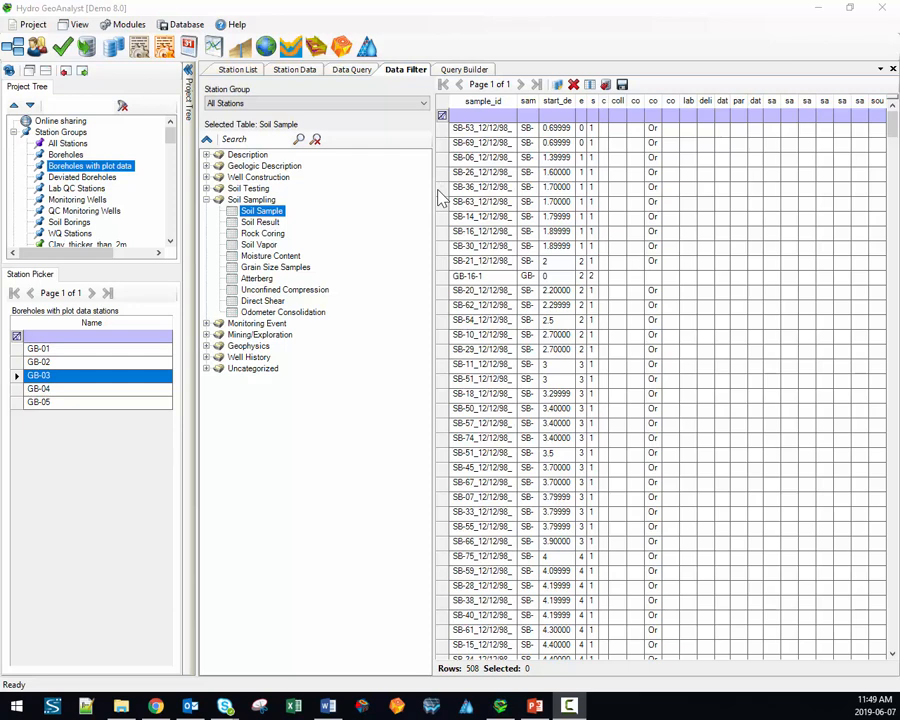
left_click(206, 178)
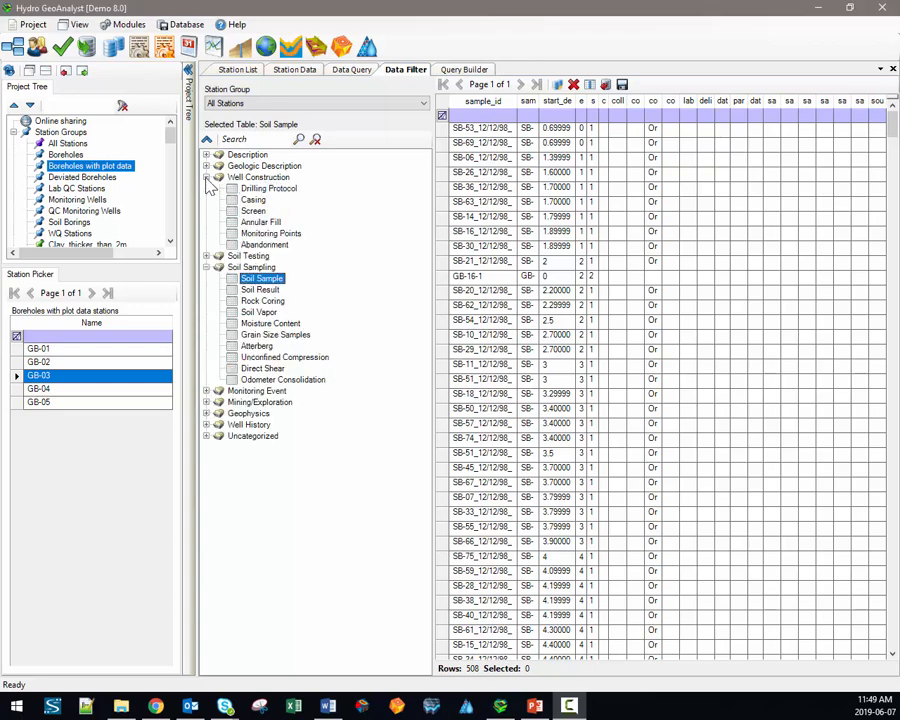
left_click(70, 145)
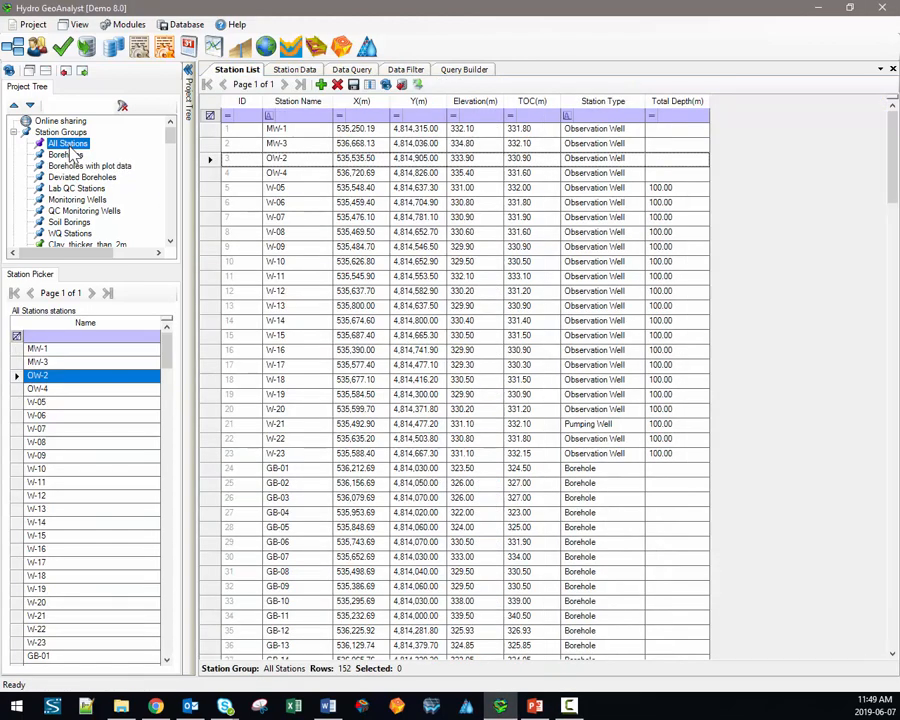
Step: Filter Drilling Protocol by drilling_method to Hollow Stem Auger (HSA) only, showing 15 of 45 rows
left_click(406, 69)
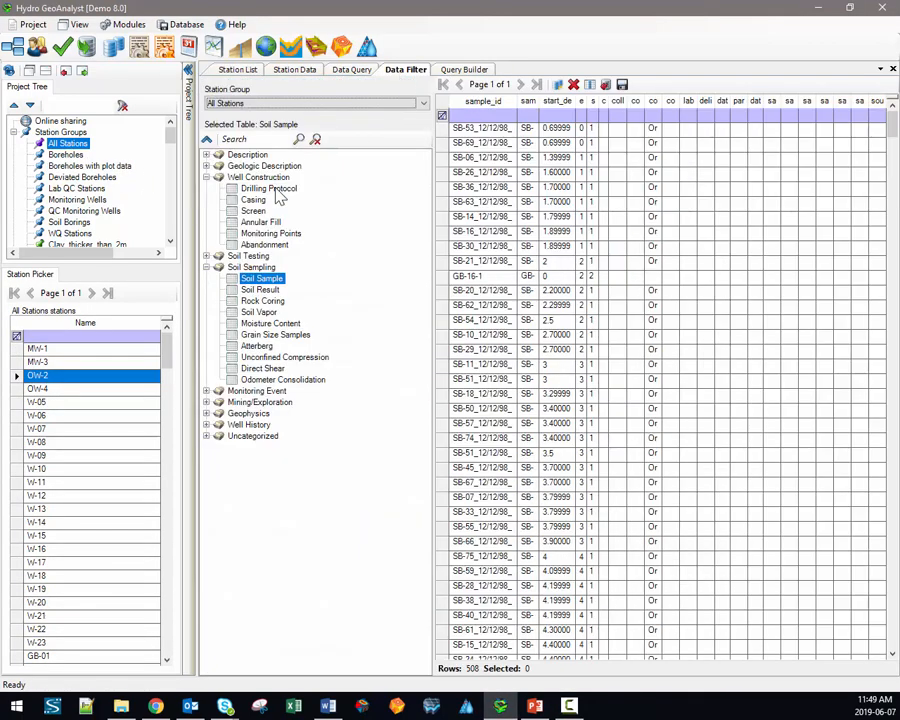
left_click(279, 190)
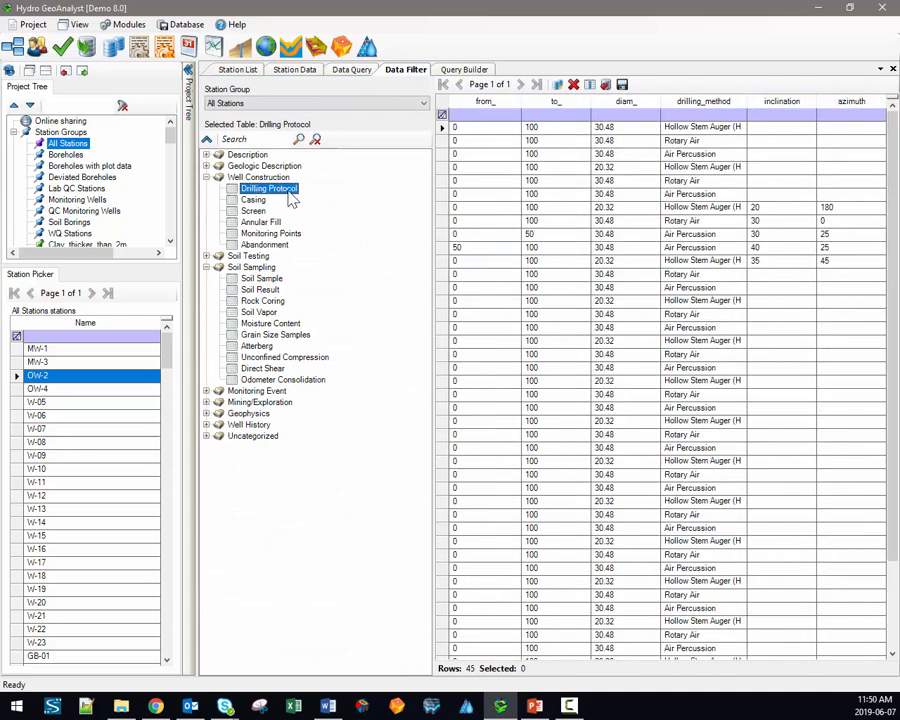
left_click(733, 116)
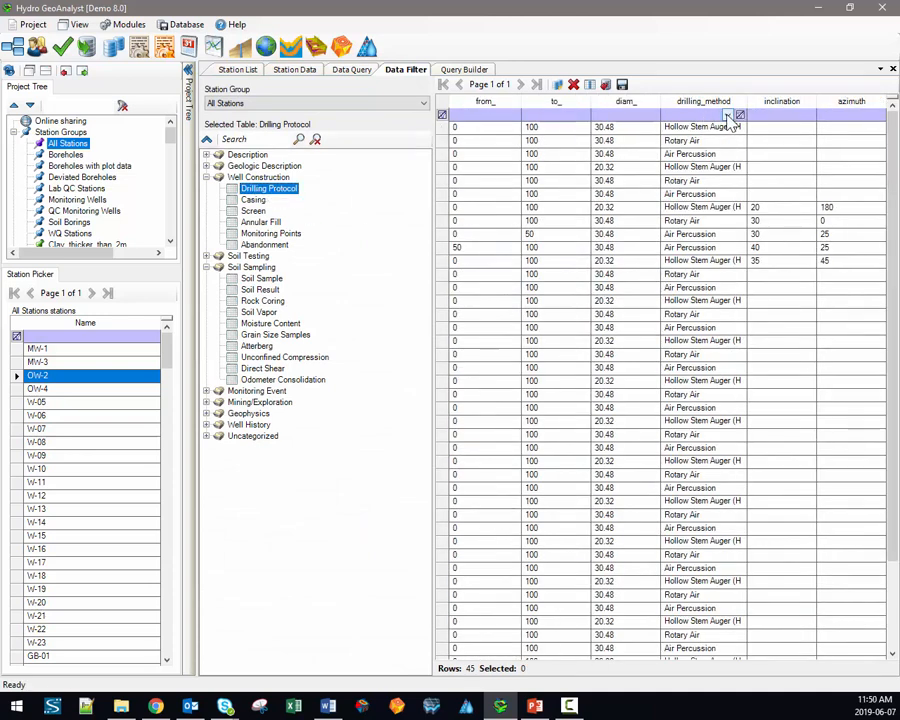
left_click(730, 116)
left_click(777, 168)
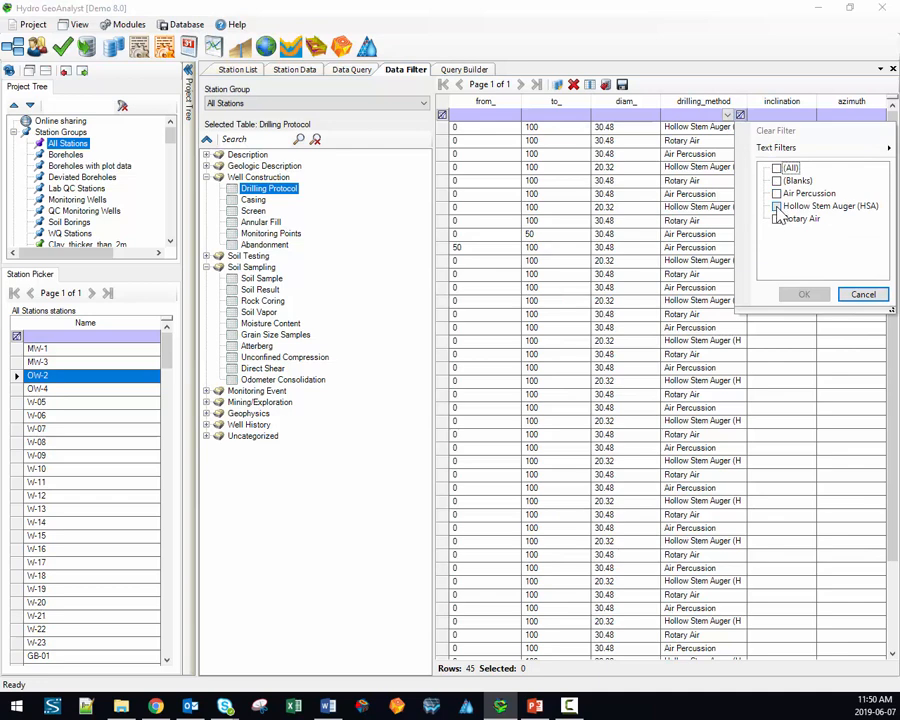
left_click(777, 206)
left_click(803, 293)
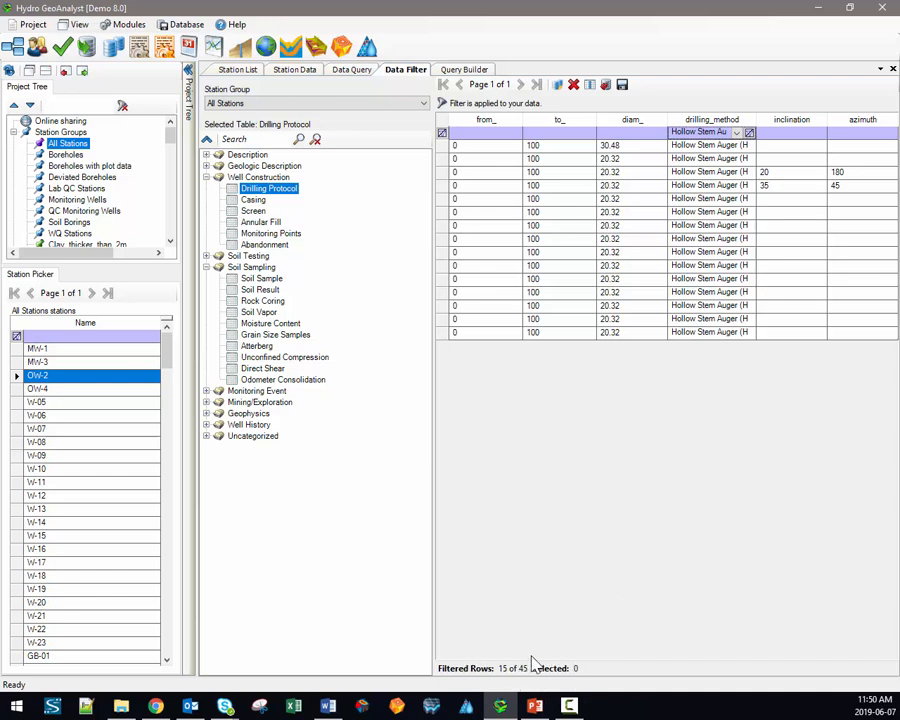
Step: Glance at the Query Builder and Data Query views, then return to the filtered drilling records
left_click(462, 69)
left_click(352, 72)
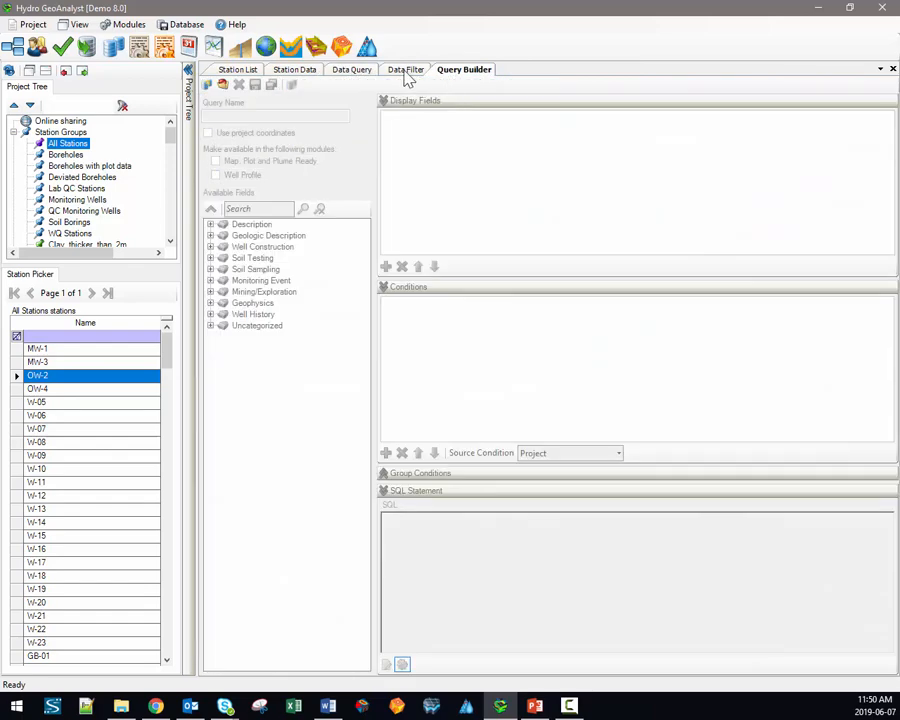
left_click(404, 72)
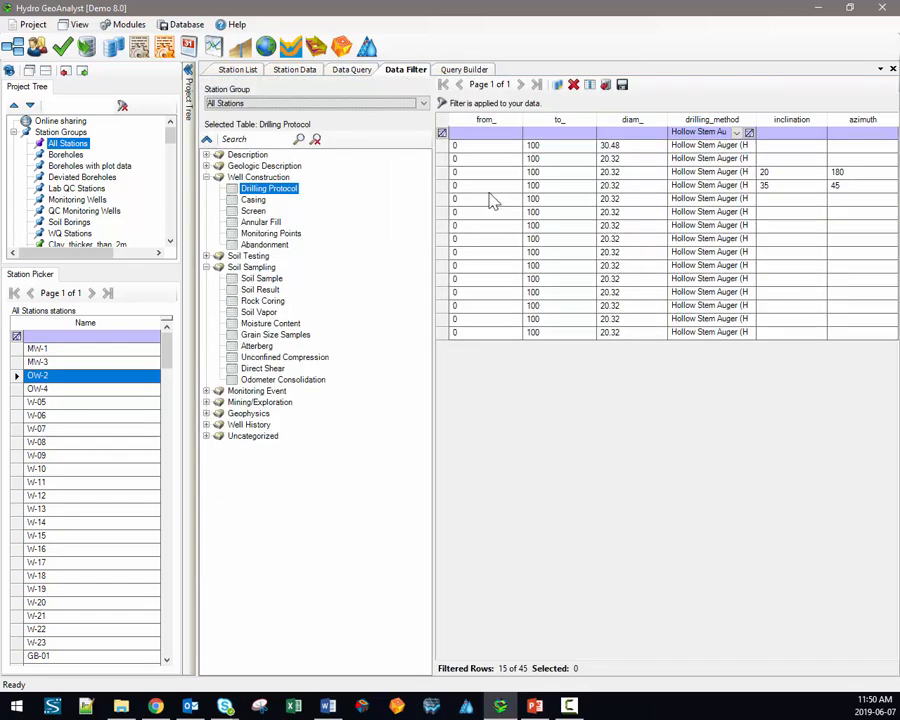